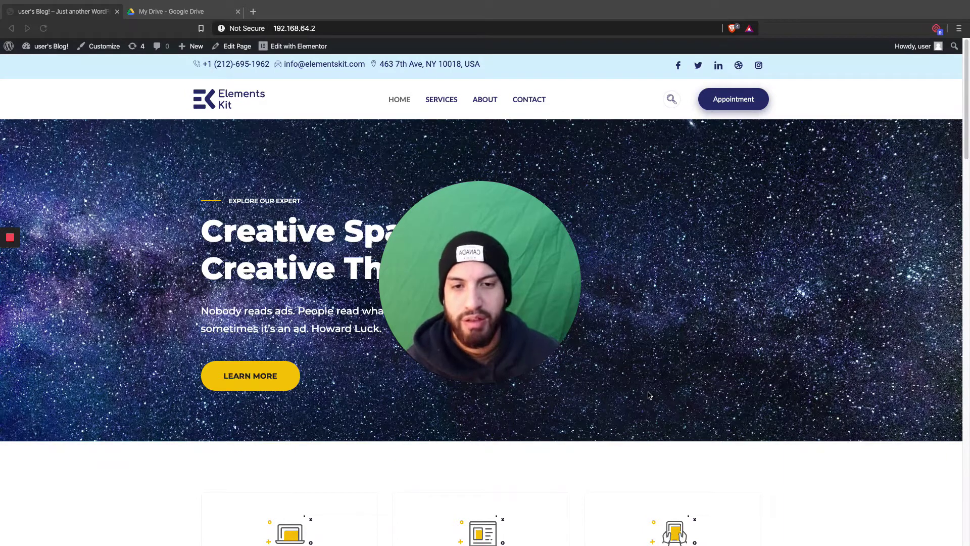
# Go from the WordPress dashboard to the Add New Plugins page
pyautogui.moveTo(480, 383)
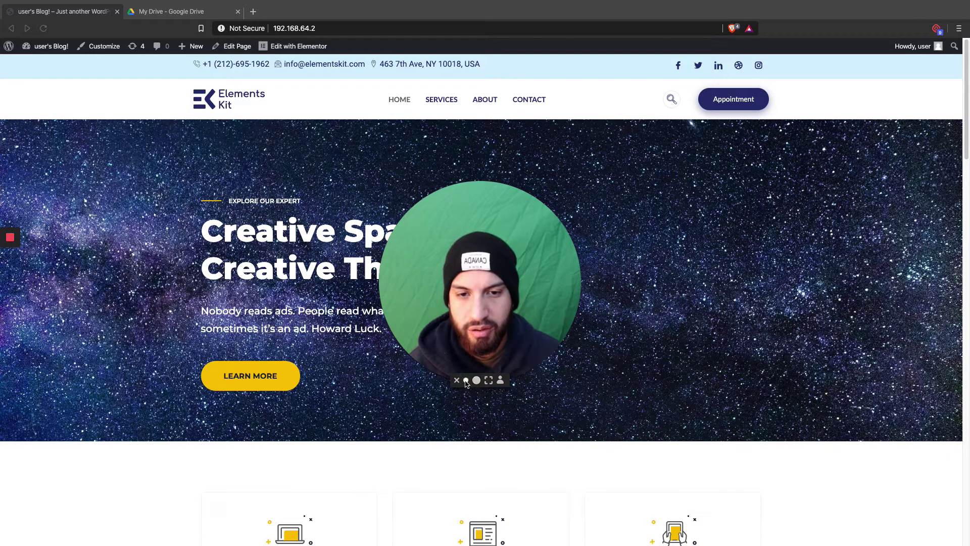
pyautogui.click(466, 380)
pyautogui.moveTo(445, 328); pyautogui.dragTo(627, 374)
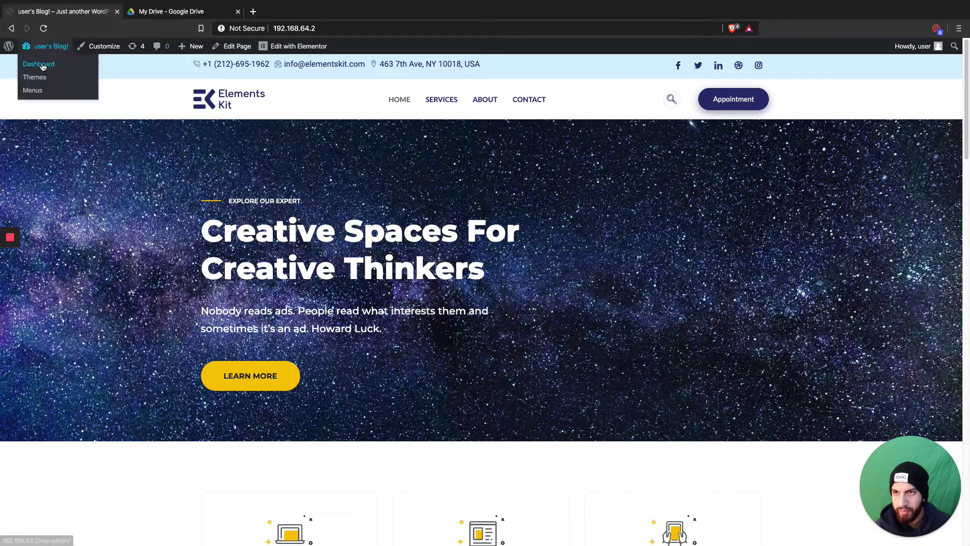
pyautogui.click(36, 61)
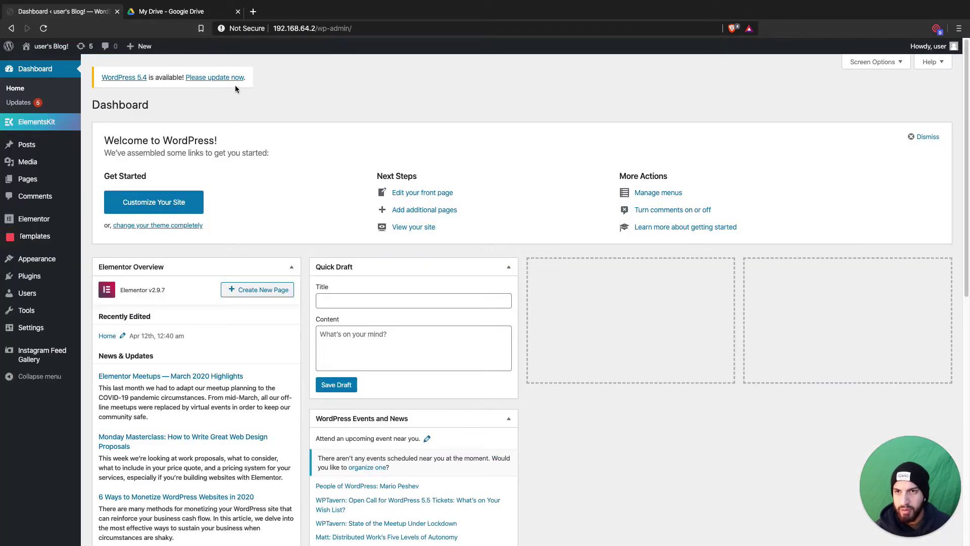
pyautogui.click(30, 276)
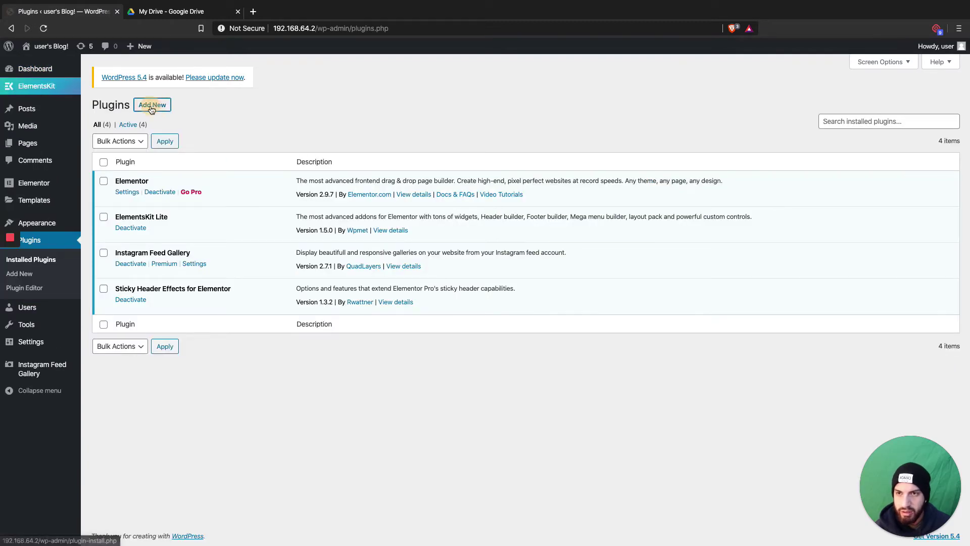
pyautogui.click(151, 105)
# Search for 'up', then install and activate the UpdraftPlus WordPress Backup Plugin
pyautogui.click(865, 134)
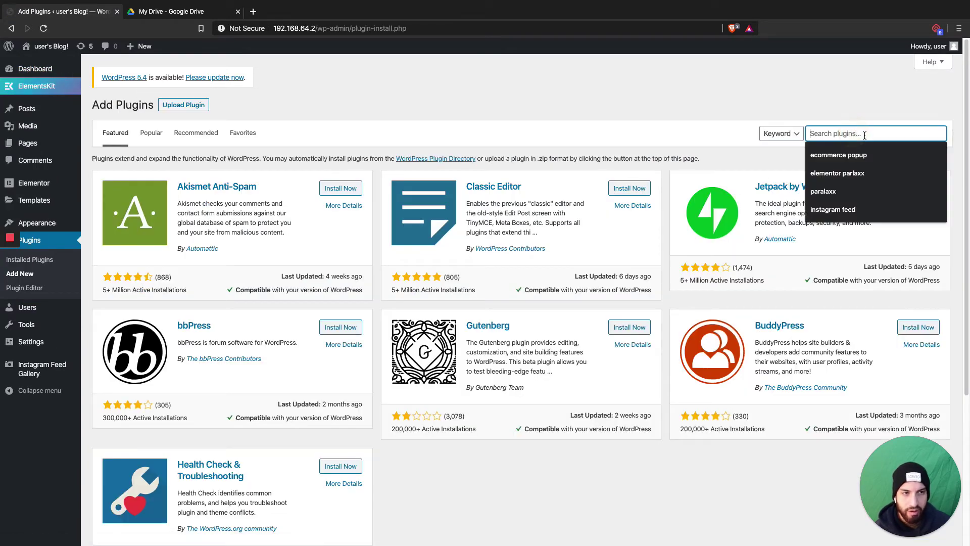
pyautogui.write('updraft')
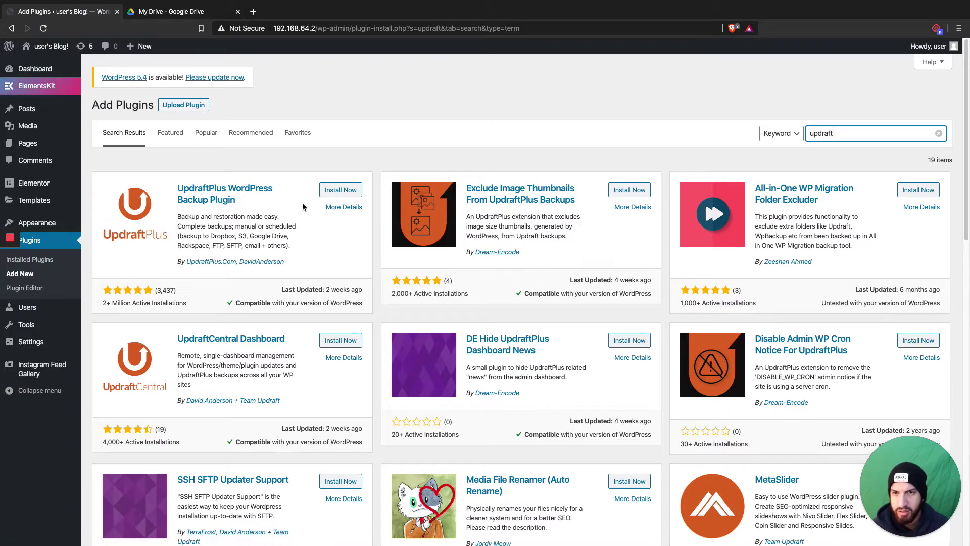
pyautogui.click(343, 196)
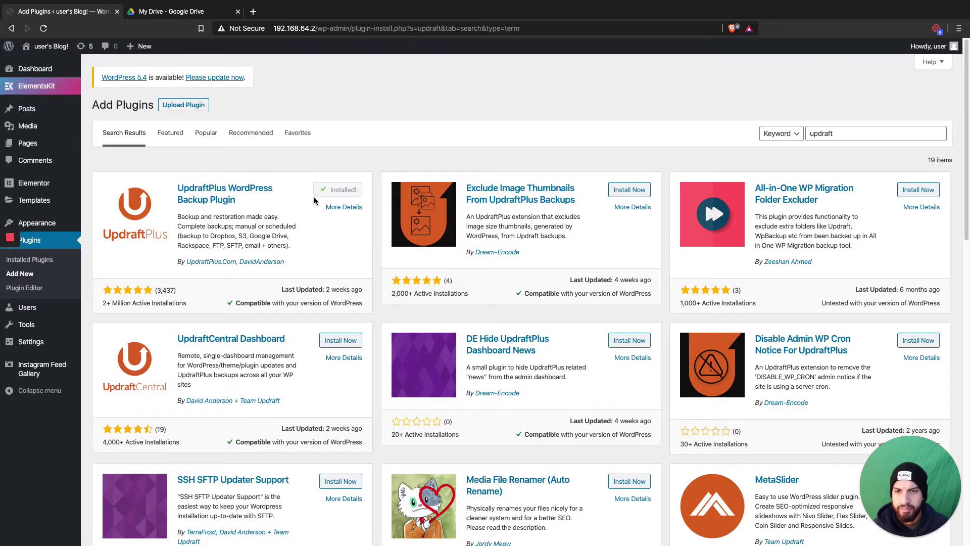
pyautogui.click(353, 195)
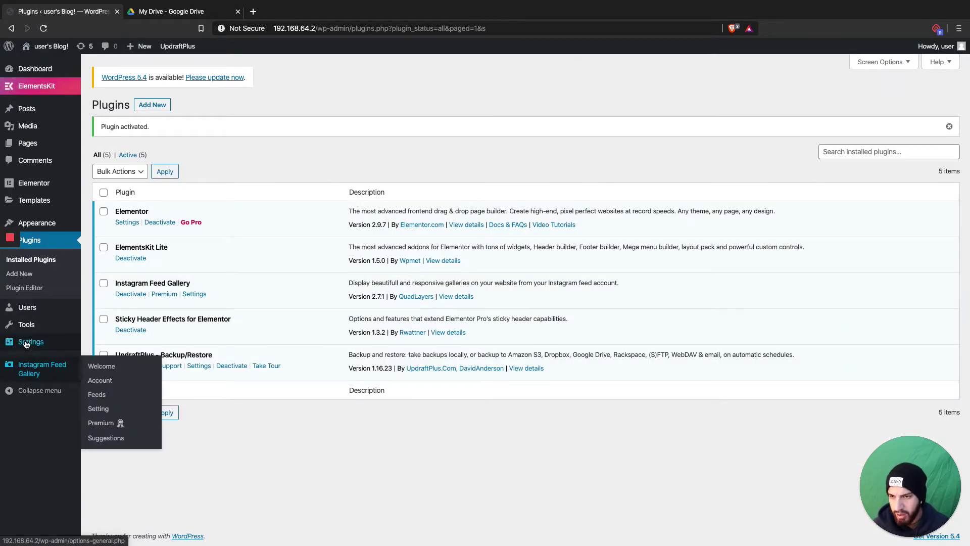
# Open UpdraftPlus Backups and show its Settings tab
pyautogui.moveTo(22, 337)
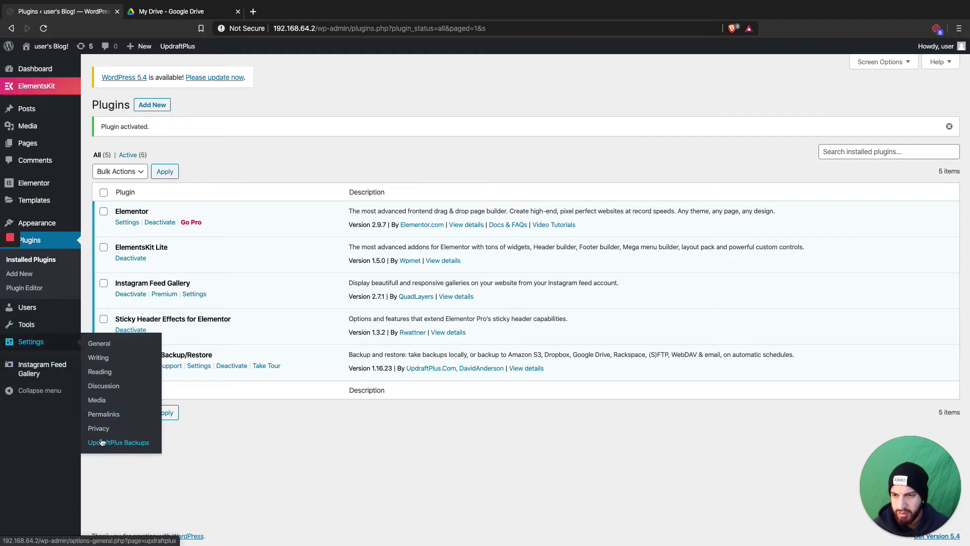
pyautogui.click(139, 448)
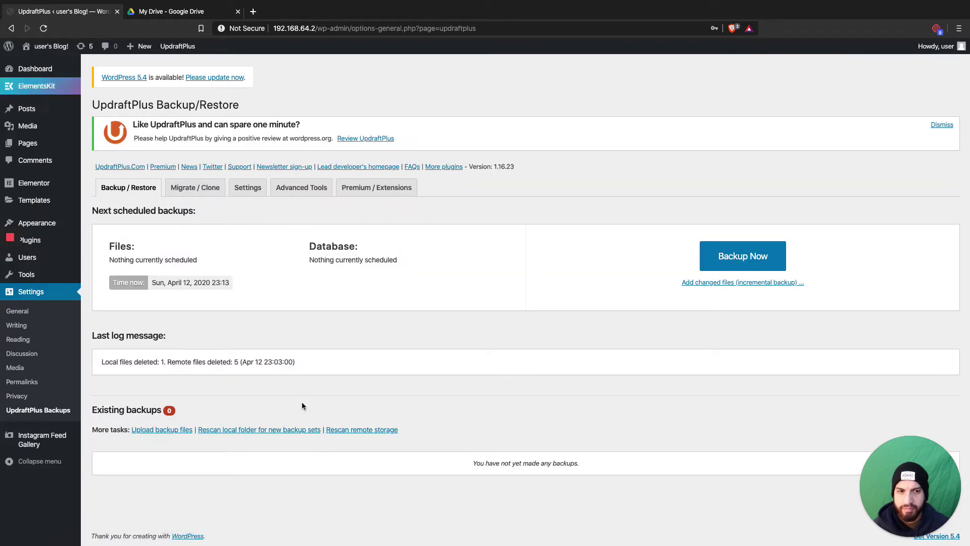
pyautogui.click(256, 190)
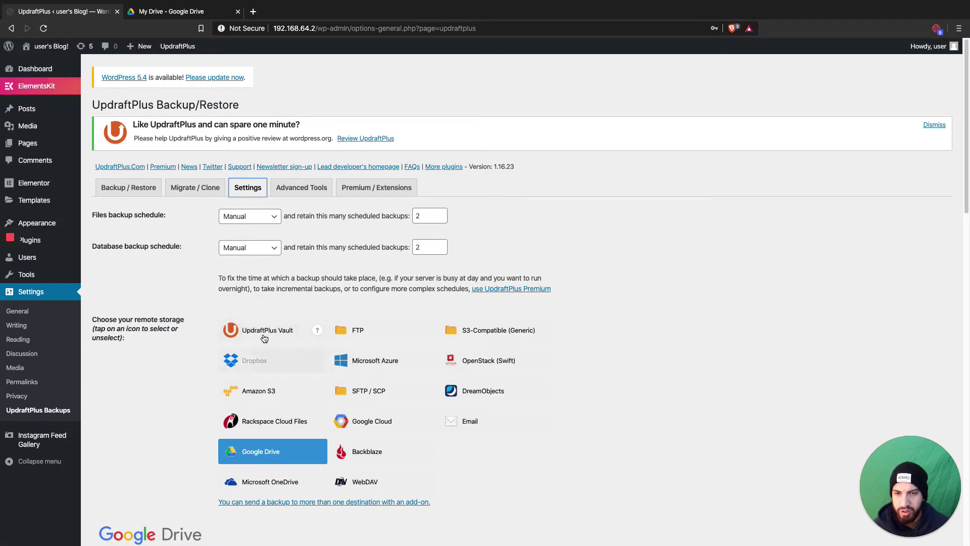
# Select Google Drive as the remote storage destination, replacing UpdraftPlus Vault
pyautogui.click(271, 457)
pyautogui.scroll(-2, 455, 374)
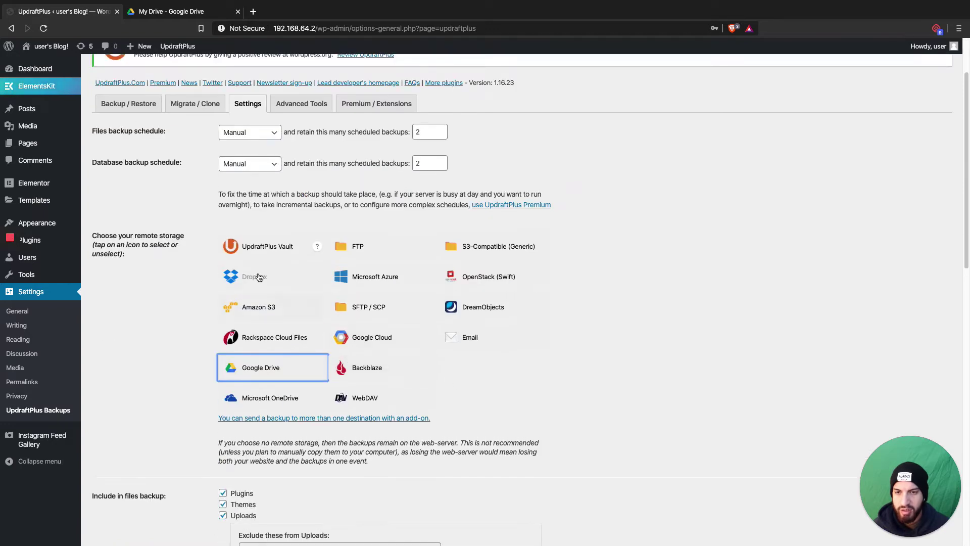
pyautogui.click(263, 268)
pyautogui.scroll(2, 374, 315)
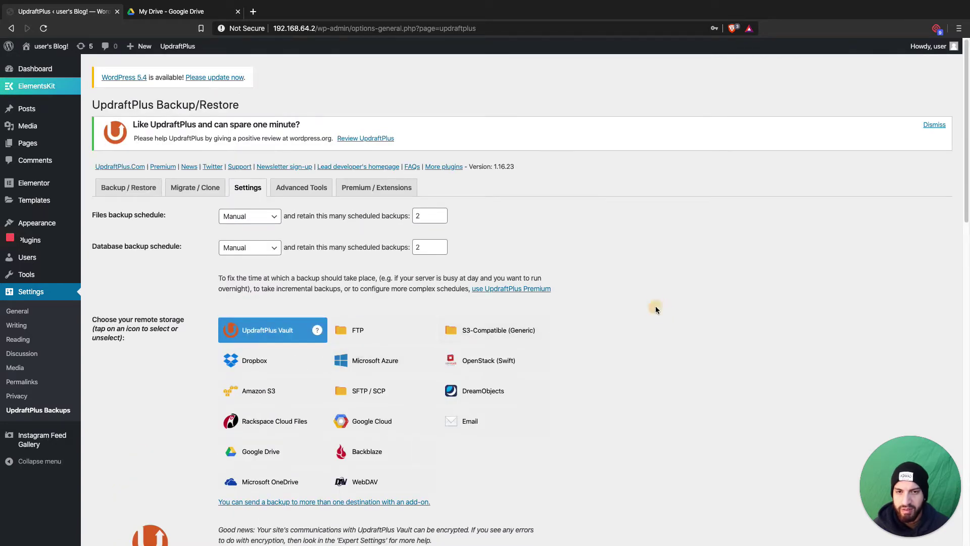
pyautogui.scroll(-2, 629, 363)
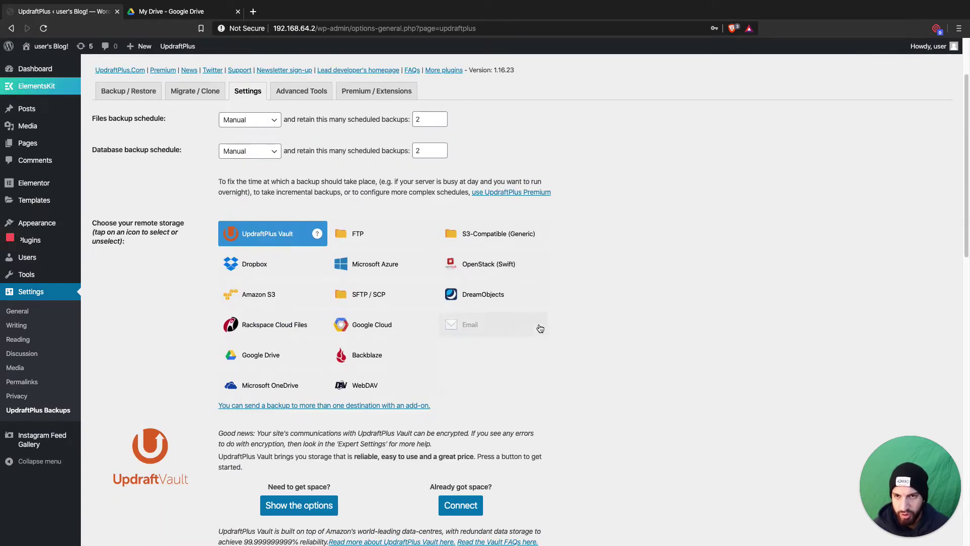
pyautogui.scroll(2, 553, 333)
pyautogui.scroll(-1, 553, 333)
pyautogui.scroll(-1, 572, 344)
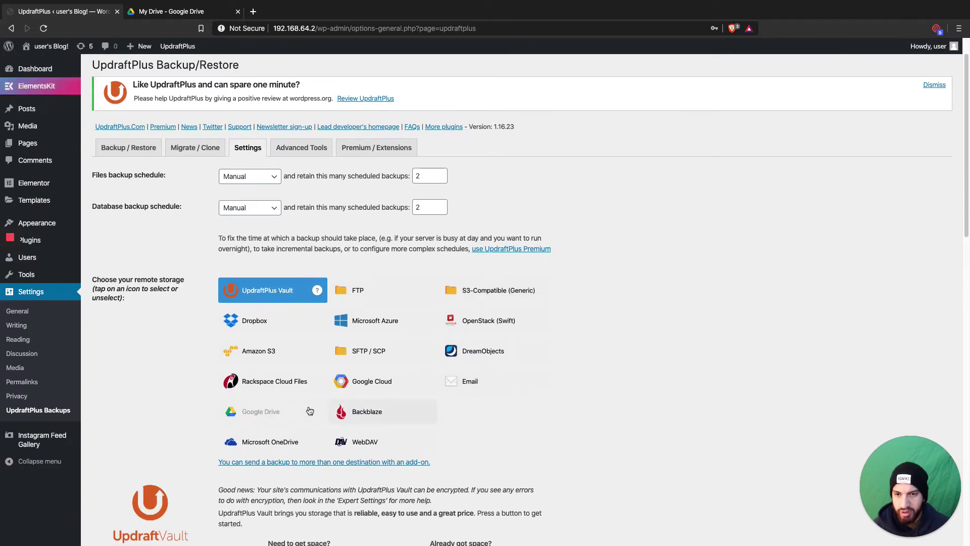
pyautogui.click(299, 421)
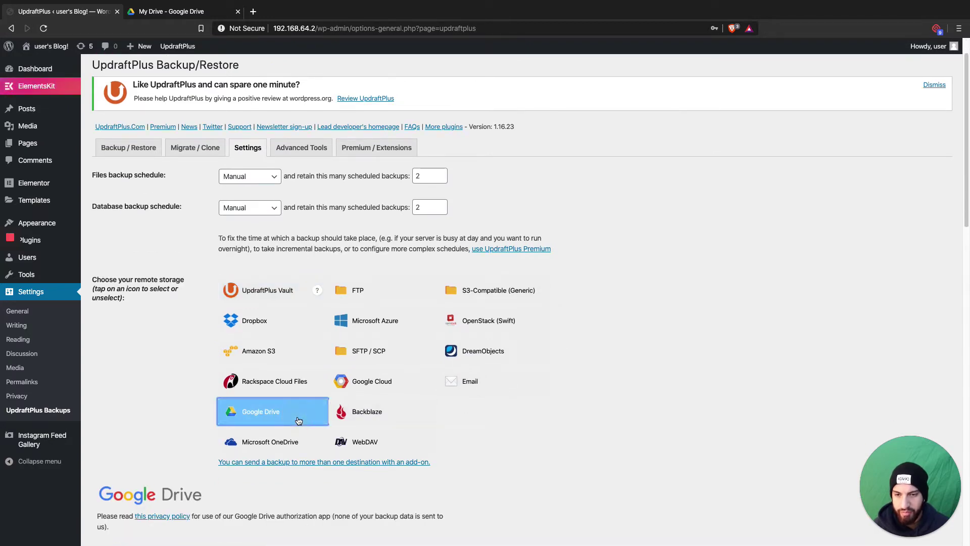
# Review the Google Drive options and start authenticating UpdraftPlus with Google Drive
pyautogui.scroll(-7, 605, 405)
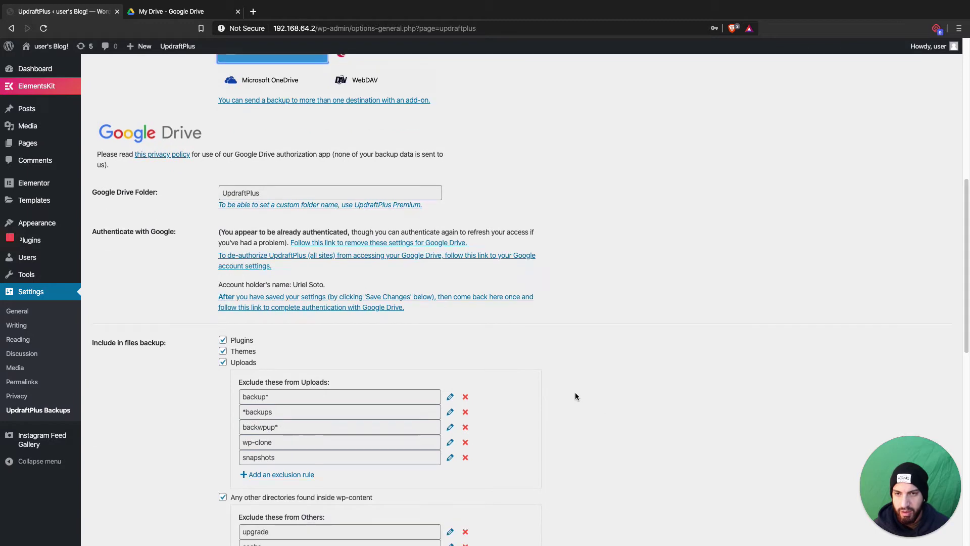
pyautogui.scroll(1, 387, 344)
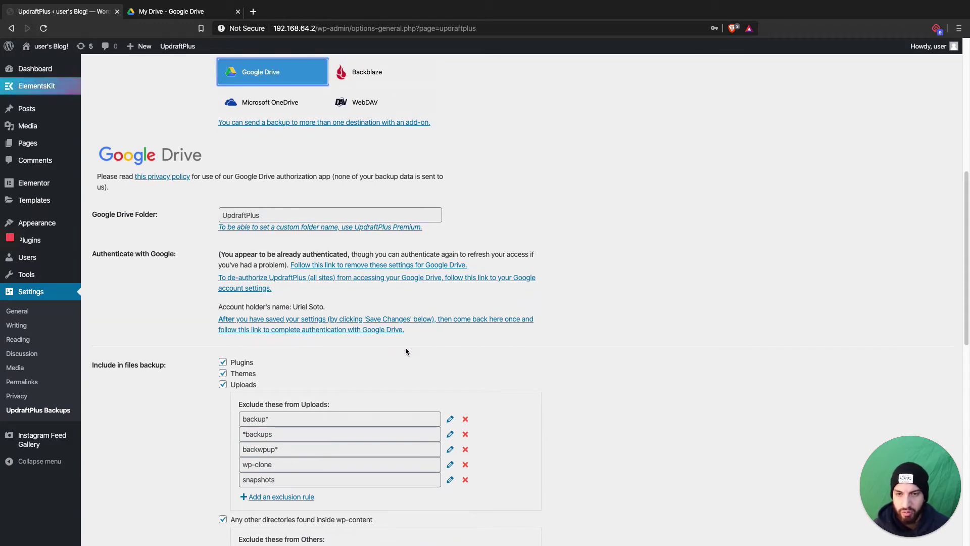
pyautogui.scroll(4, 481, 364)
pyautogui.scroll(-3, 515, 364)
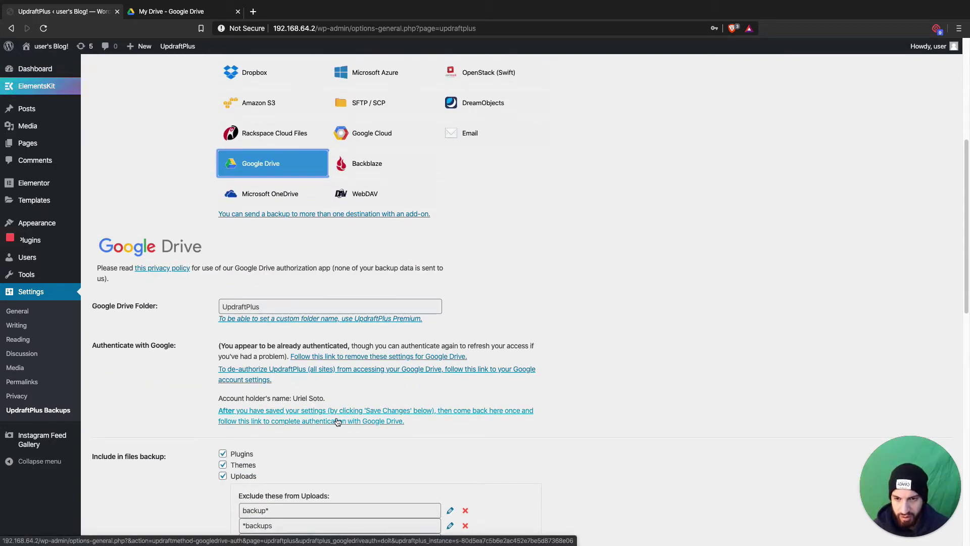
pyautogui.moveTo(219, 398); pyautogui.dragTo(344, 399)
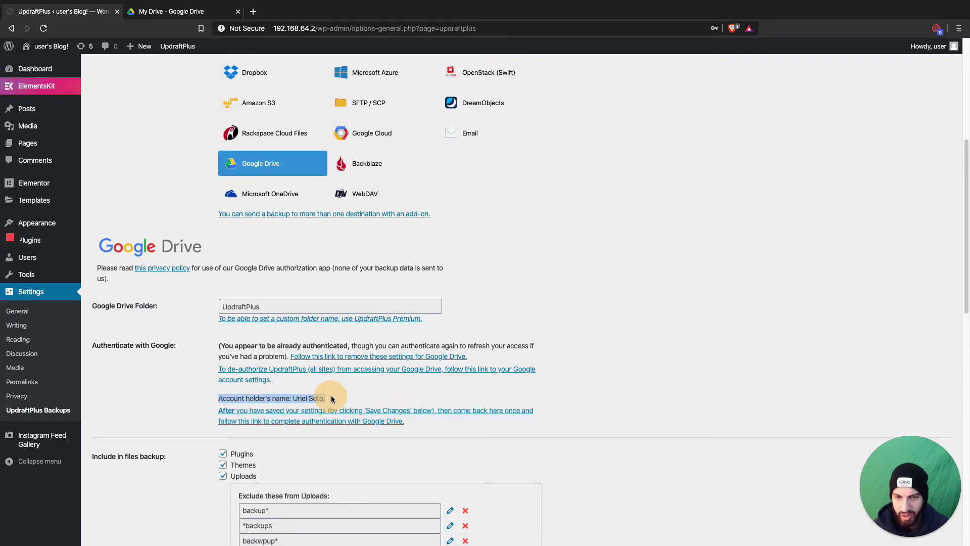
pyautogui.click(369, 422)
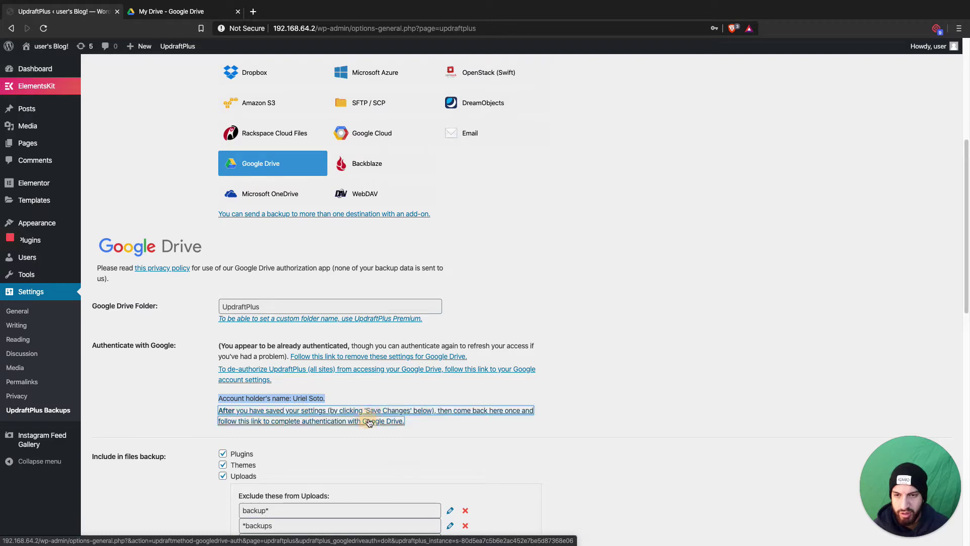
# Confirm leaving the page and complete the Google Drive setup on the UpdraftPlus auth page
pyautogui.click(557, 185)
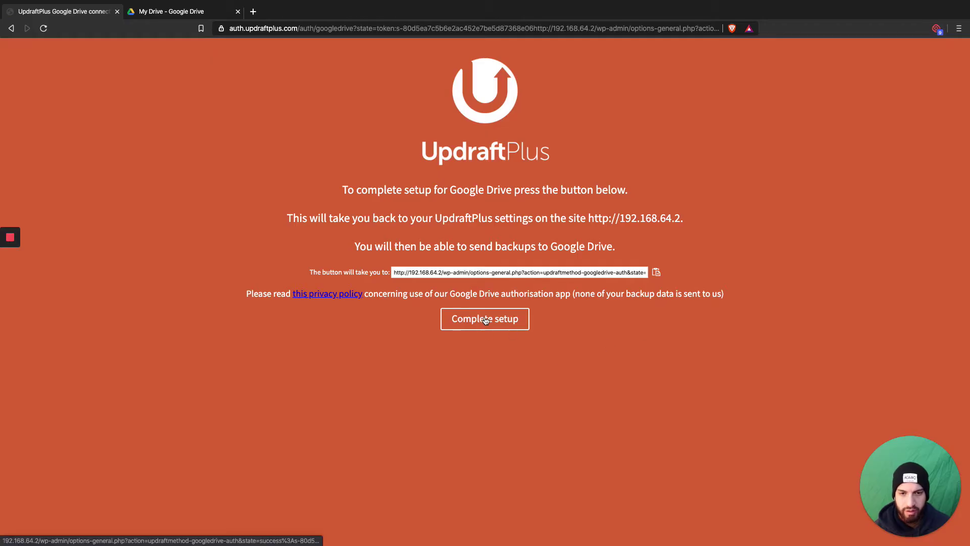
pyautogui.click(497, 326)
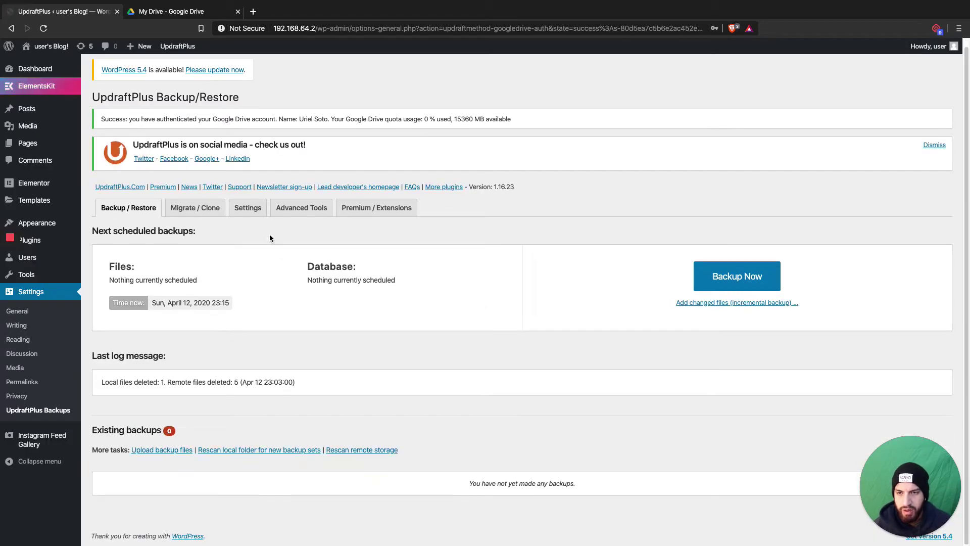
# Reopen the UpdraftPlus Settings tab and check the Google Drive authentication success notice
pyautogui.click(246, 208)
pyautogui.scroll(-3, 260, 338)
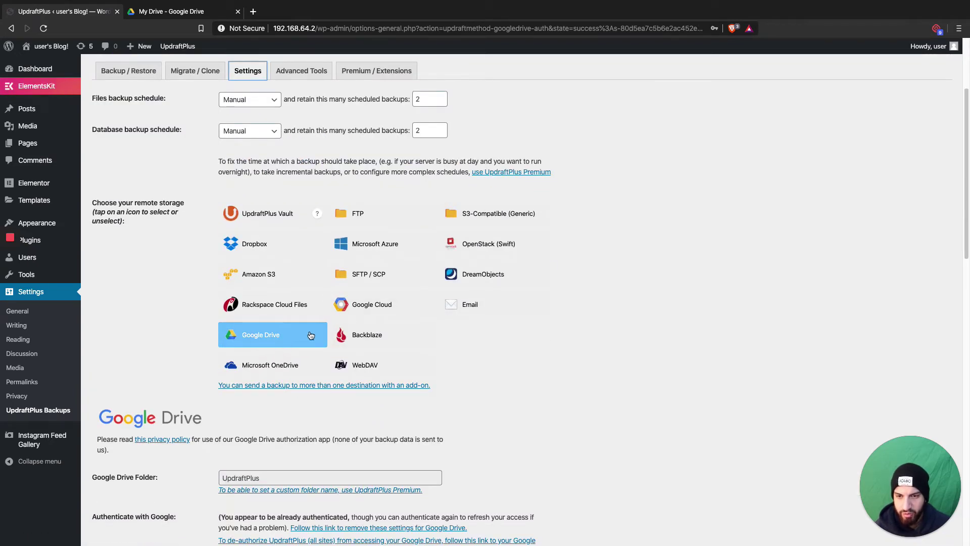
pyautogui.scroll(-4, 453, 363)
pyautogui.scroll(-1, 453, 363)
pyautogui.moveTo(285, 334); pyautogui.dragTo(349, 338)
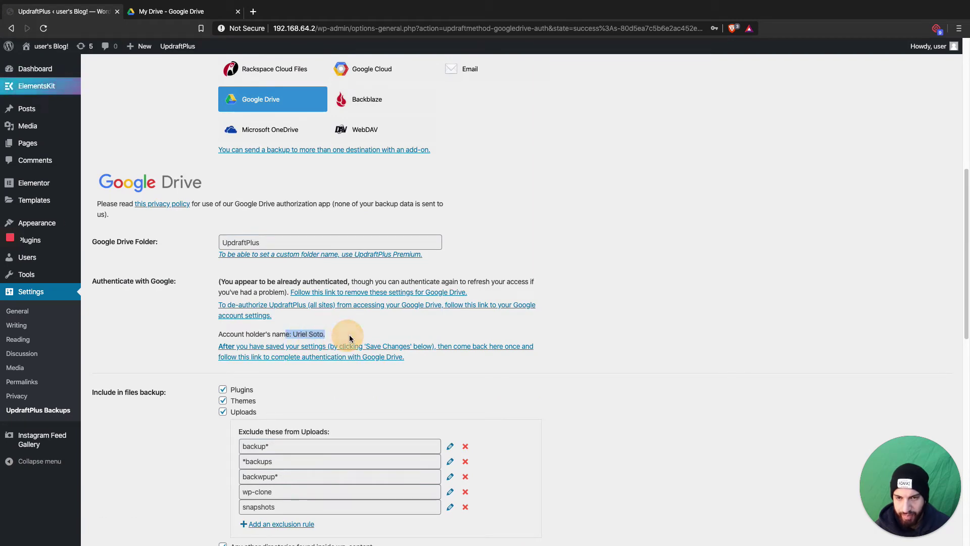
pyautogui.scroll(-5, 481, 399)
pyautogui.scroll(3, 535, 400)
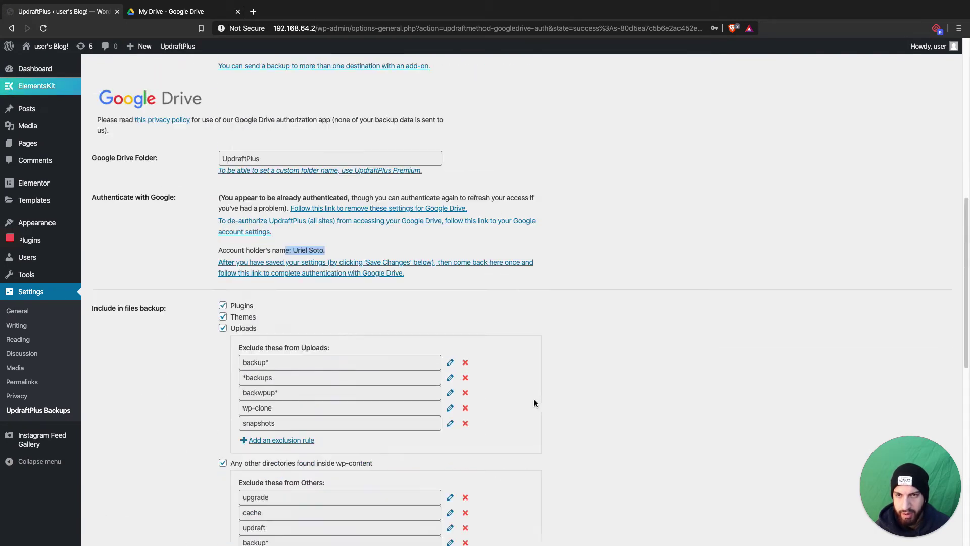
pyautogui.scroll(10, 535, 403)
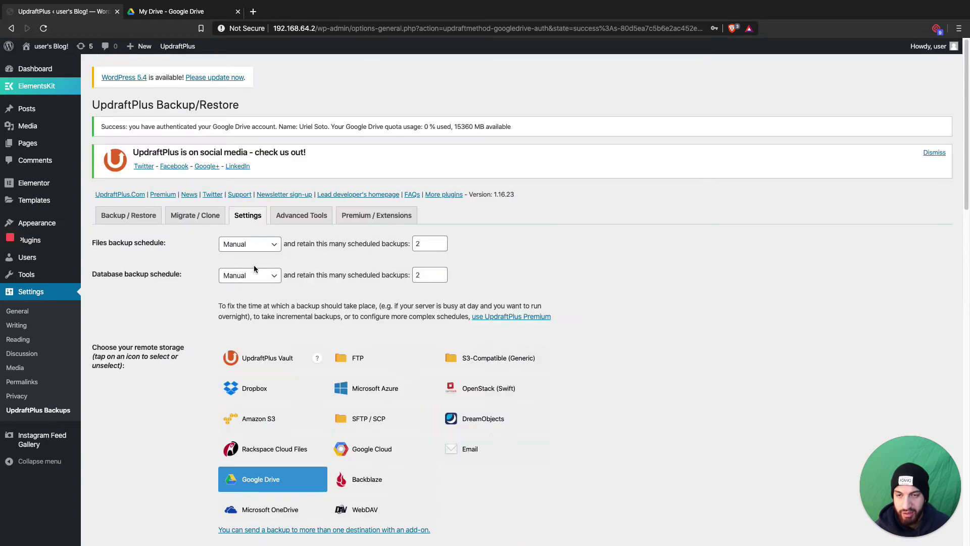
# Set the files backup schedule and the database backup schedule both to Weekly
pyautogui.click(252, 244)
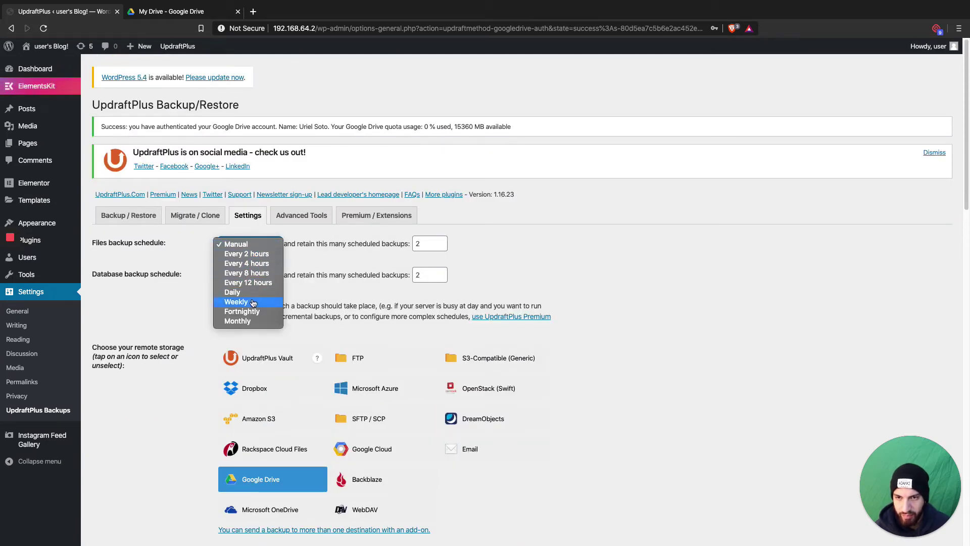
pyautogui.click(253, 302)
pyautogui.click(250, 244)
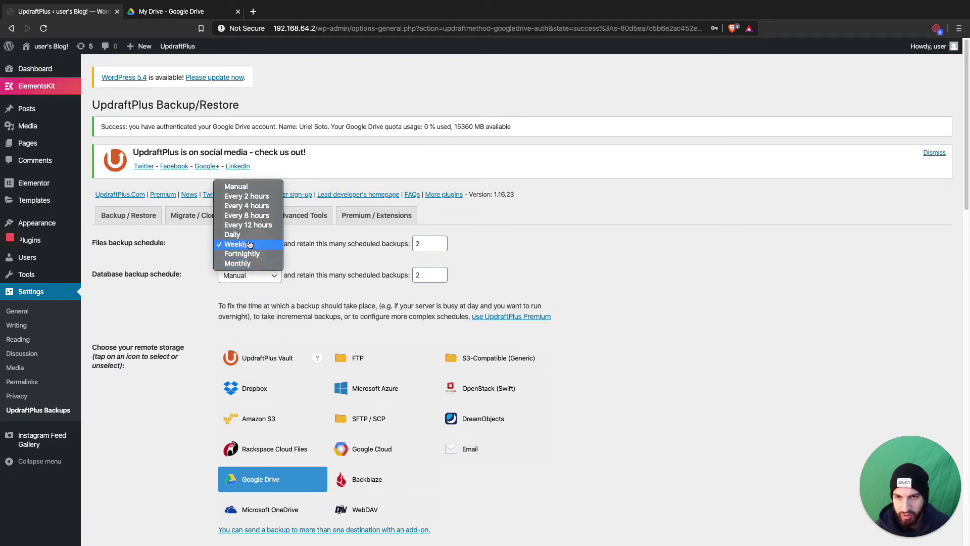
pyautogui.click(328, 262)
pyautogui.click(246, 277)
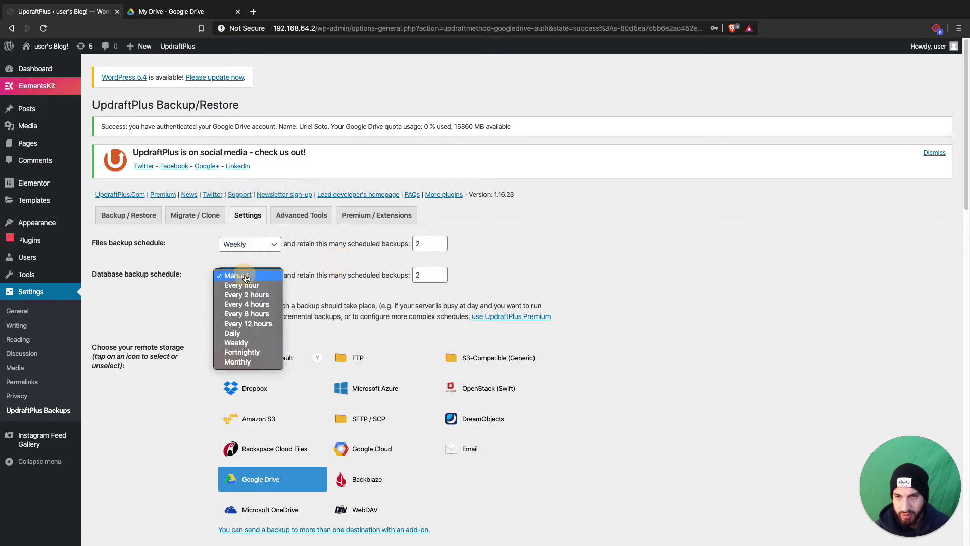
pyautogui.click(237, 342)
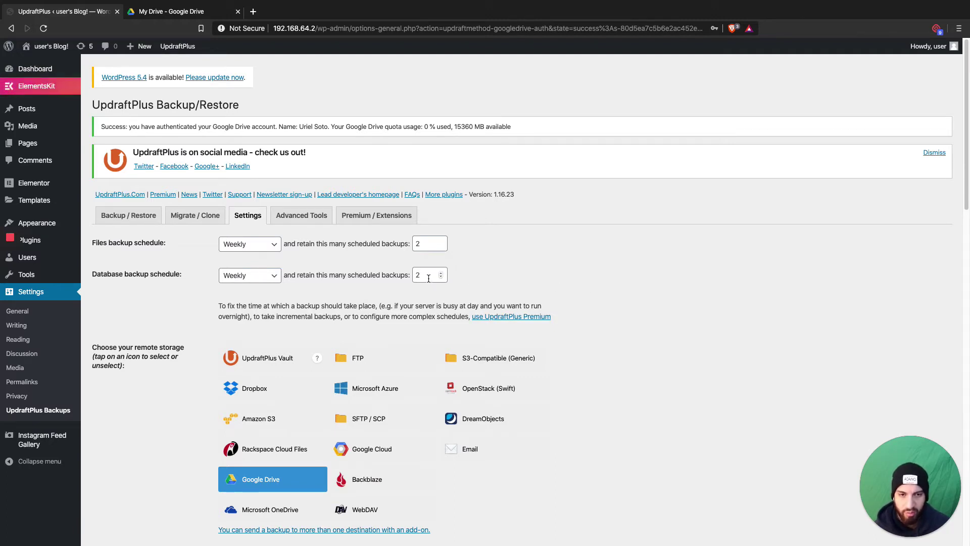
pyautogui.doubleClick(429, 277)
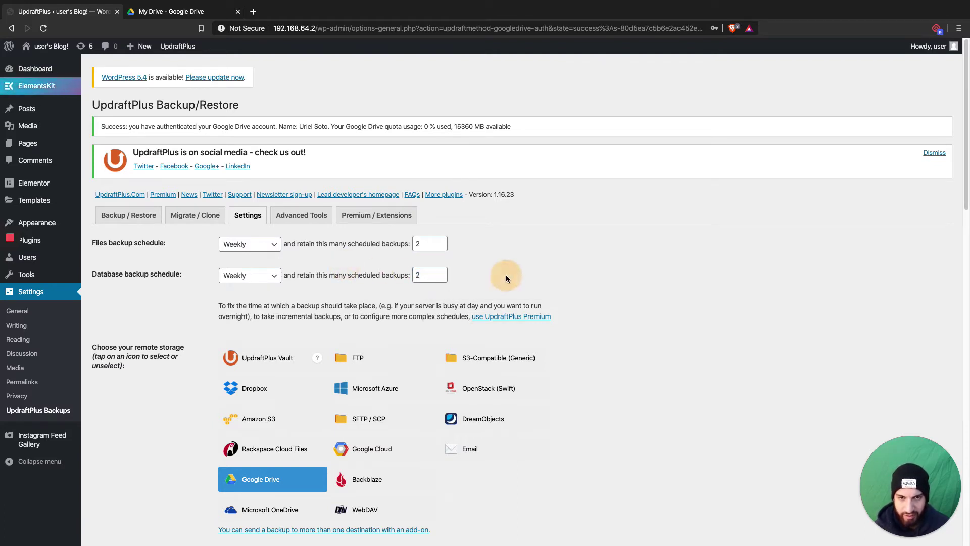
pyautogui.click(432, 278)
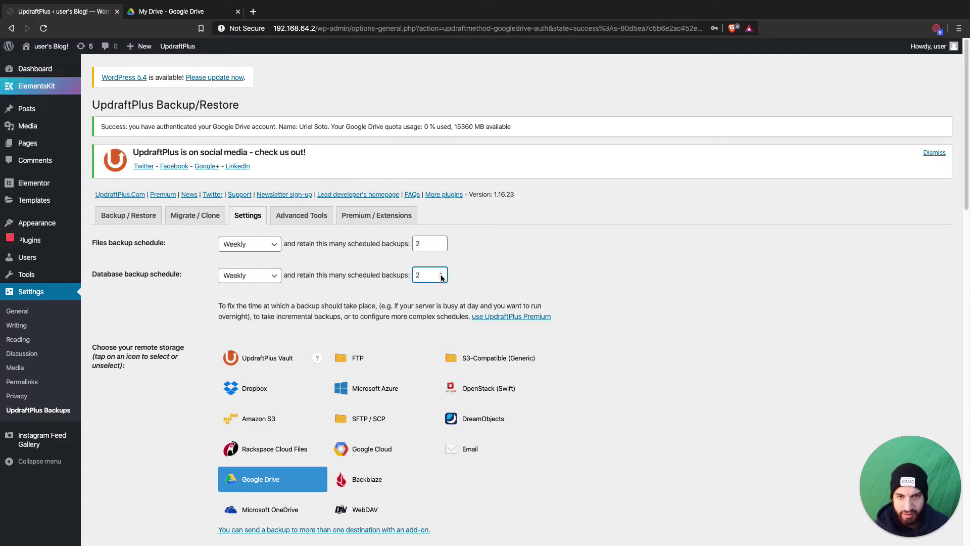
pyautogui.click(441, 275)
pyautogui.click(441, 275)
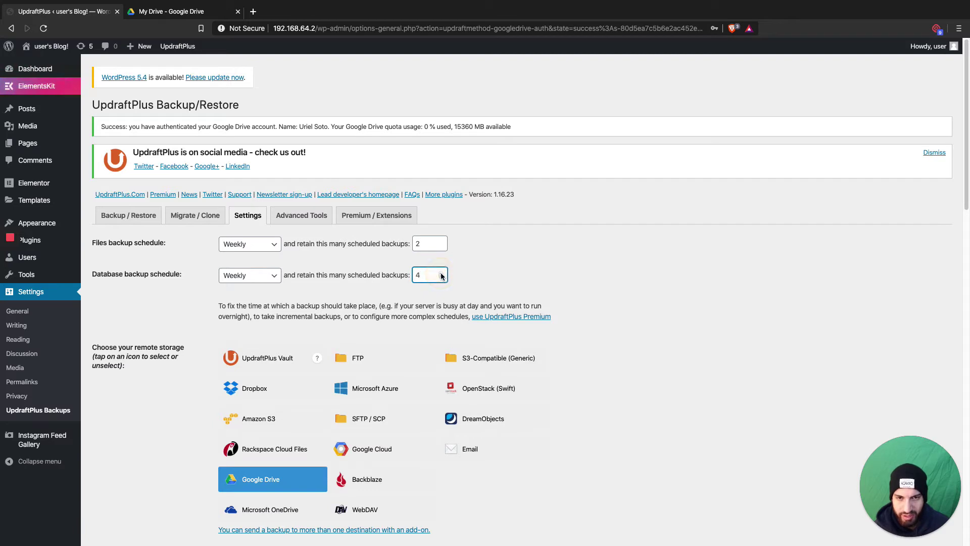
pyautogui.click(442, 242)
pyautogui.click(441, 242)
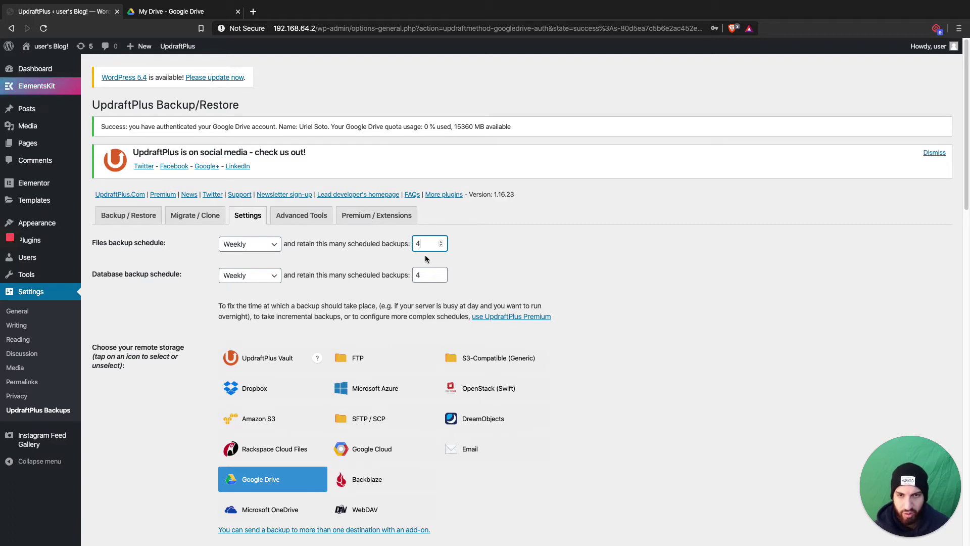
pyautogui.click(441, 278)
pyautogui.click(442, 277)
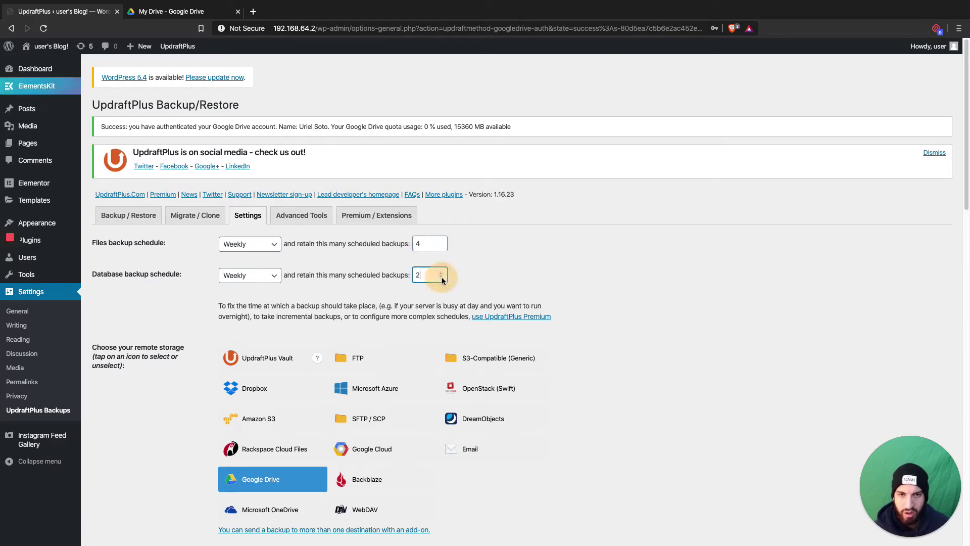
pyautogui.click(442, 247)
pyautogui.click(441, 246)
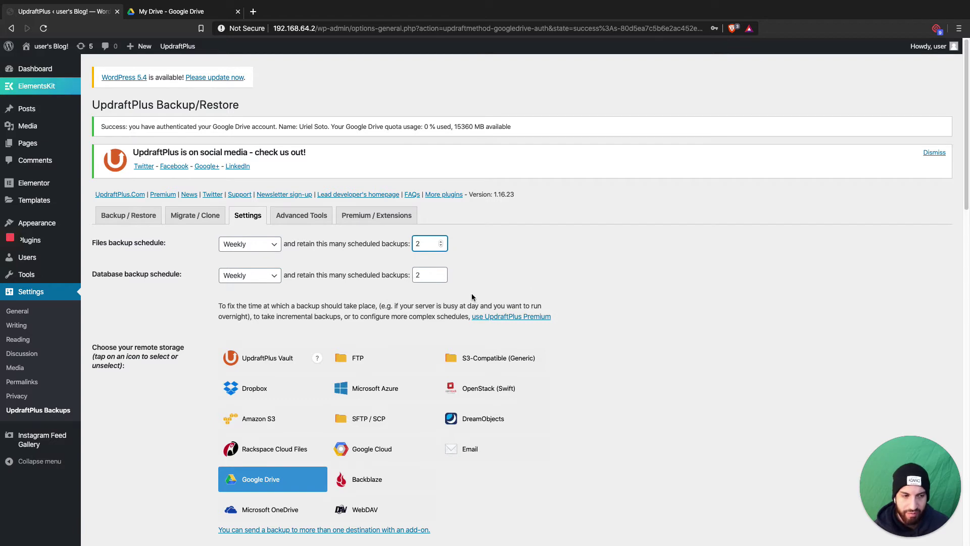
pyautogui.click(249, 248)
pyautogui.click(247, 246)
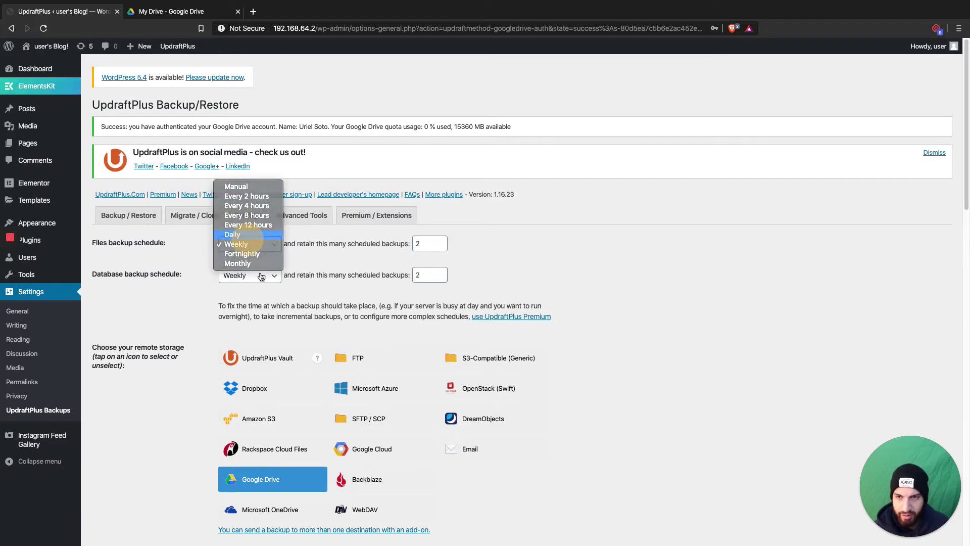
pyautogui.click(249, 275)
pyautogui.click(262, 266)
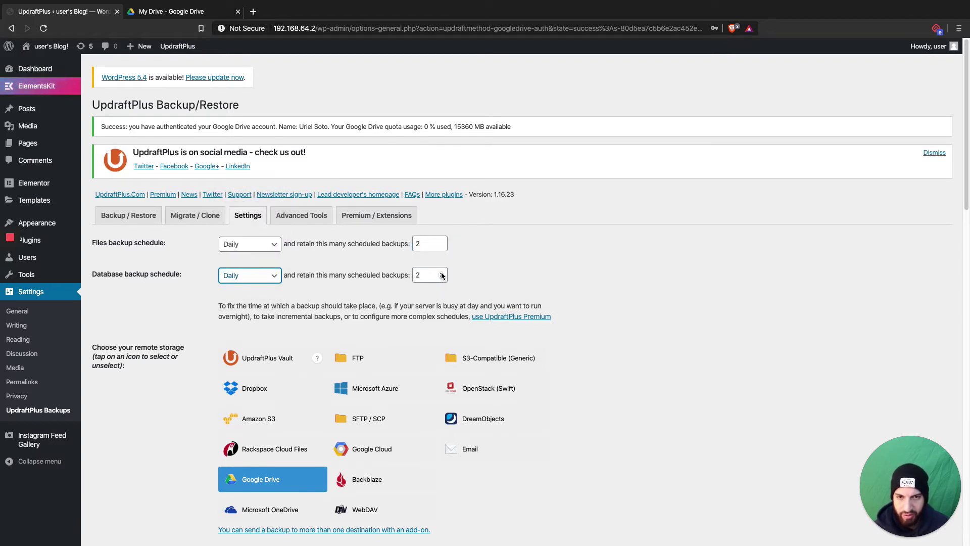
pyautogui.click(442, 272)
pyautogui.click(441, 273)
pyautogui.click(441, 273)
pyautogui.click(442, 273)
pyautogui.click(441, 273)
pyautogui.click(441, 273)
pyautogui.click(442, 273)
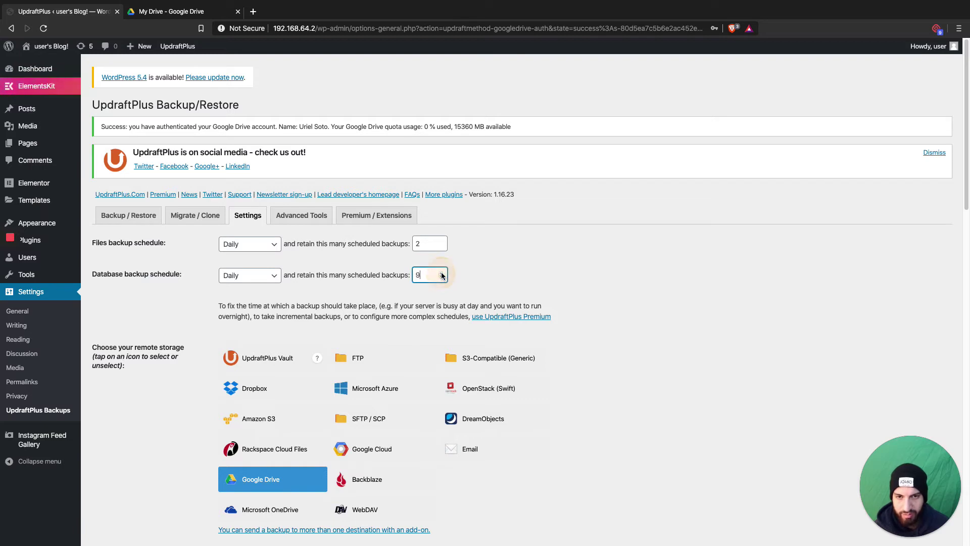
pyautogui.click(442, 273)
pyautogui.click(441, 241)
pyautogui.click(441, 242)
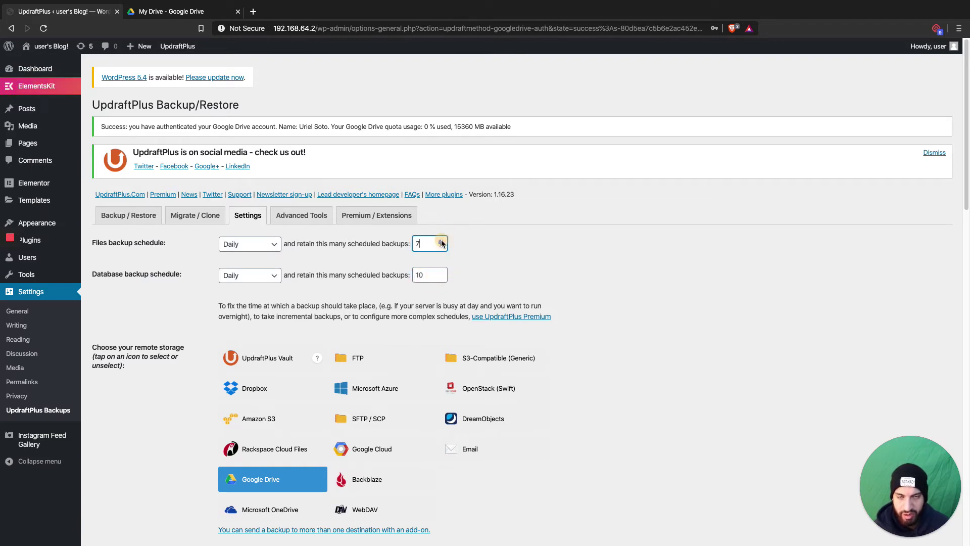
pyautogui.click(441, 242)
pyautogui.click(440, 242)
pyautogui.click(441, 242)
pyautogui.click(441, 242)
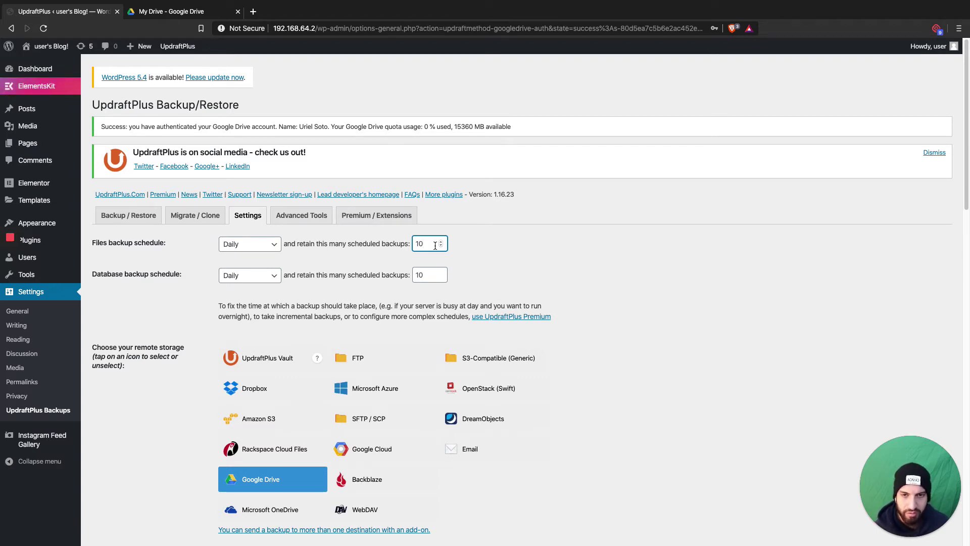
pyautogui.click(442, 246)
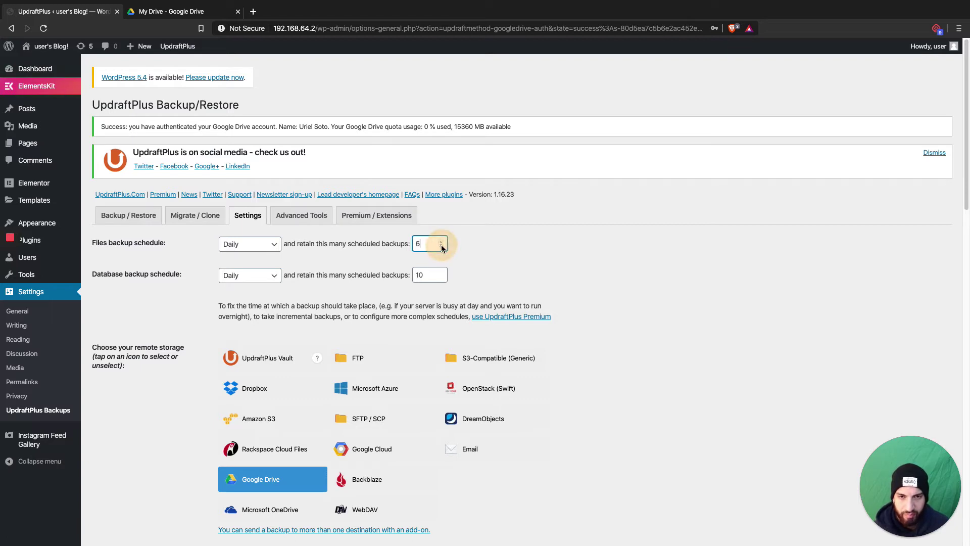
pyautogui.click(442, 246)
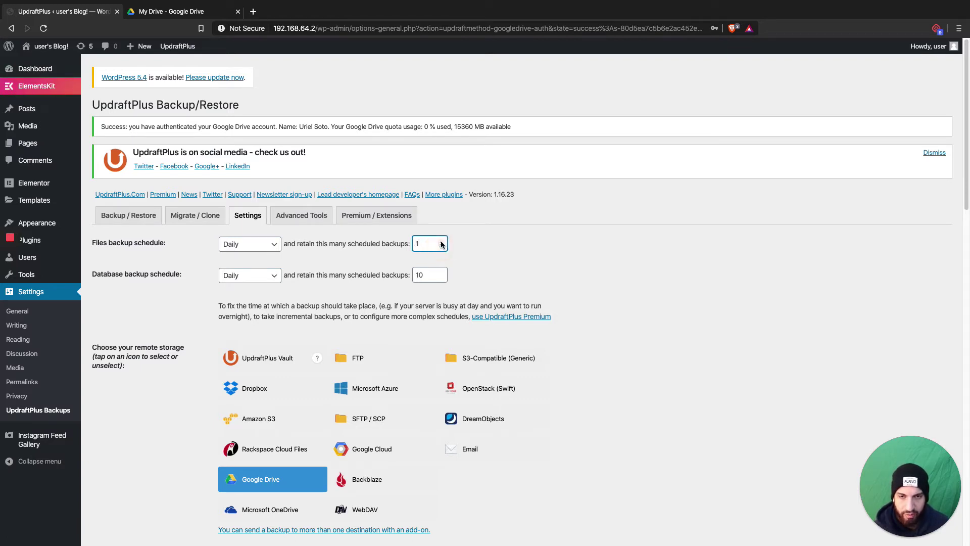
pyautogui.click(442, 246)
pyautogui.click(441, 278)
pyautogui.click(442, 278)
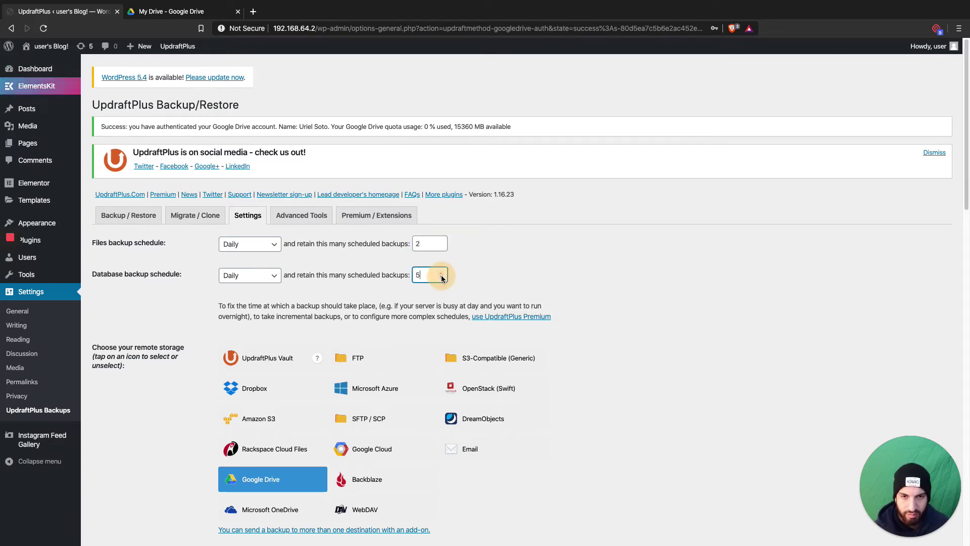
pyautogui.click(441, 277)
pyautogui.click(442, 277)
pyautogui.click(442, 278)
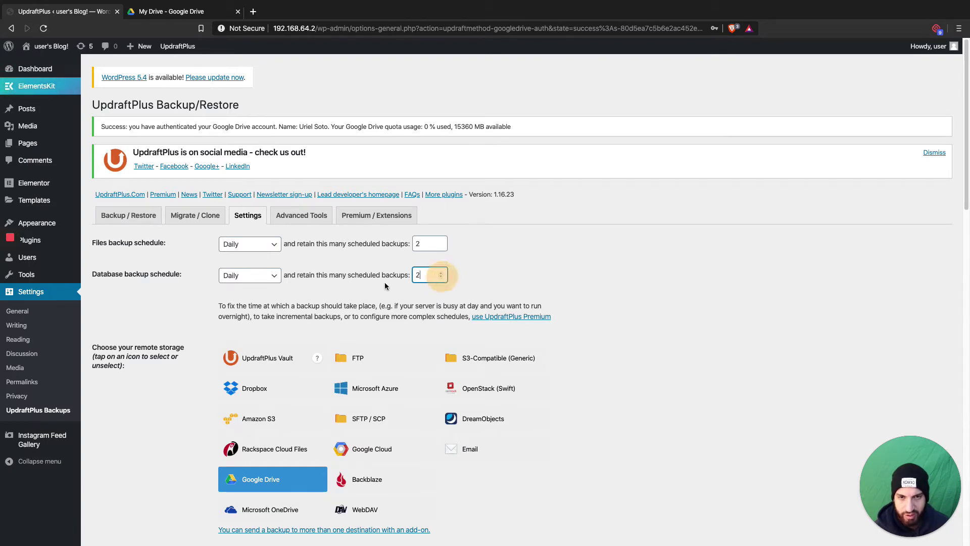
pyautogui.click(256, 280)
pyautogui.click(242, 284)
pyautogui.click(255, 245)
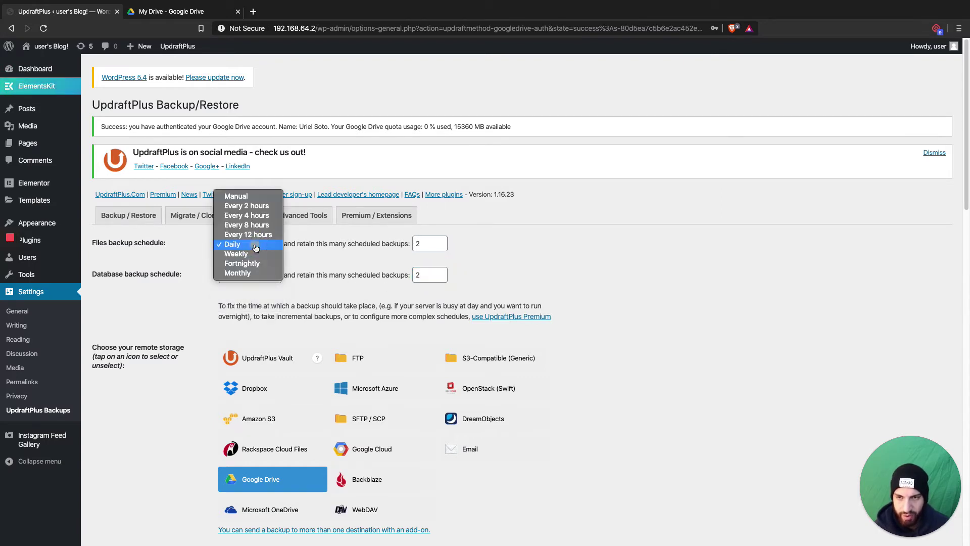
pyautogui.click(251, 254)
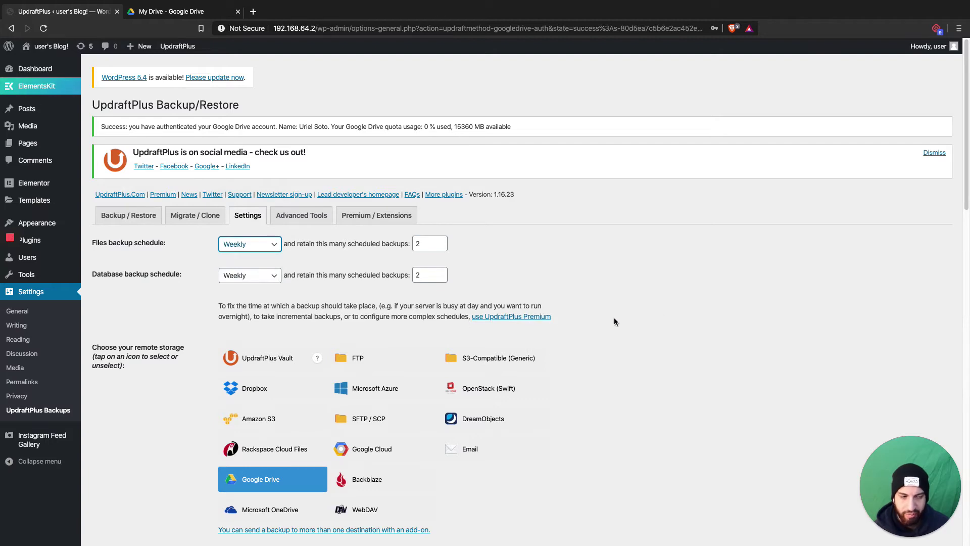
pyautogui.scroll(-2, 579, 313)
pyautogui.click(508, 195)
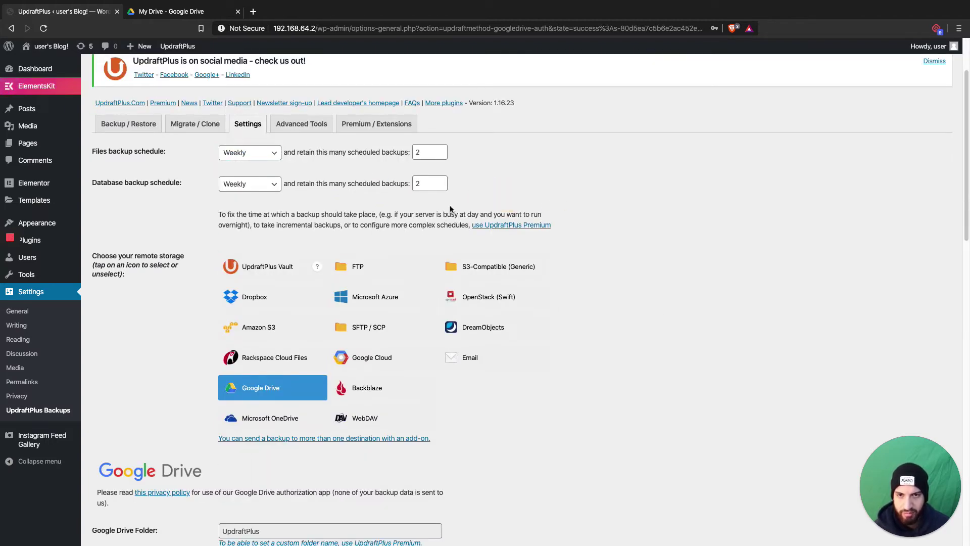
# Tick the basic Email report option and save the UpdraftPlus settings
pyautogui.scroll(-5, 668, 233)
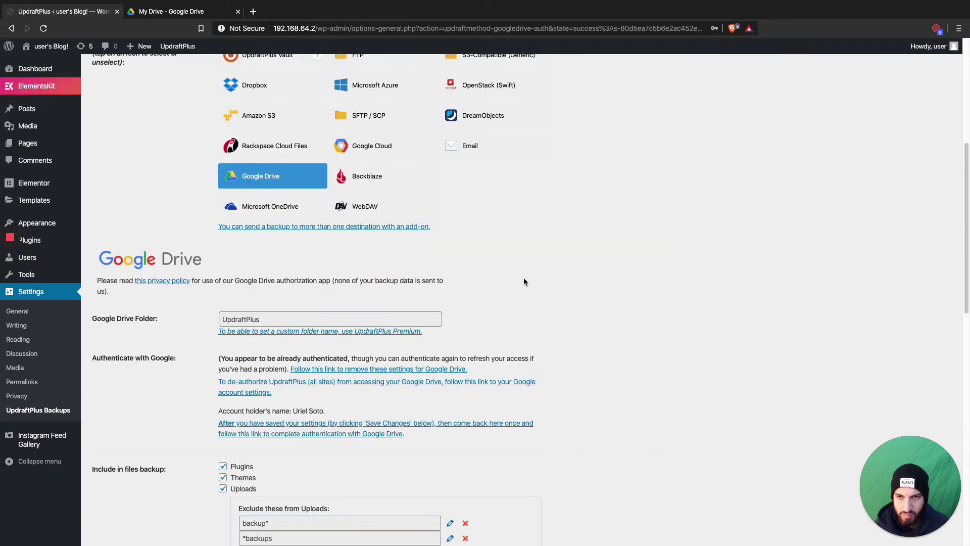
pyautogui.scroll(3, 566, 268)
pyautogui.scroll(-1, 526, 267)
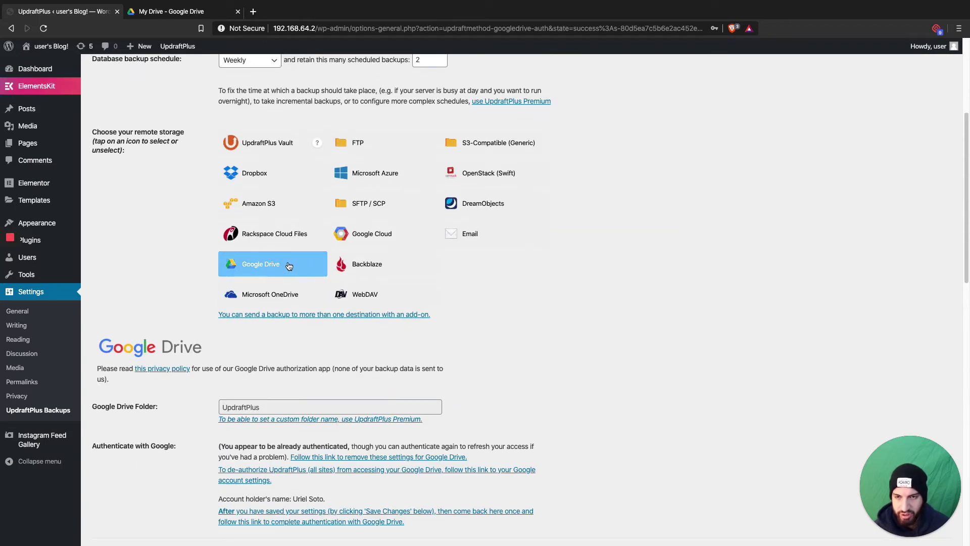
pyautogui.scroll(-1, 278, 259)
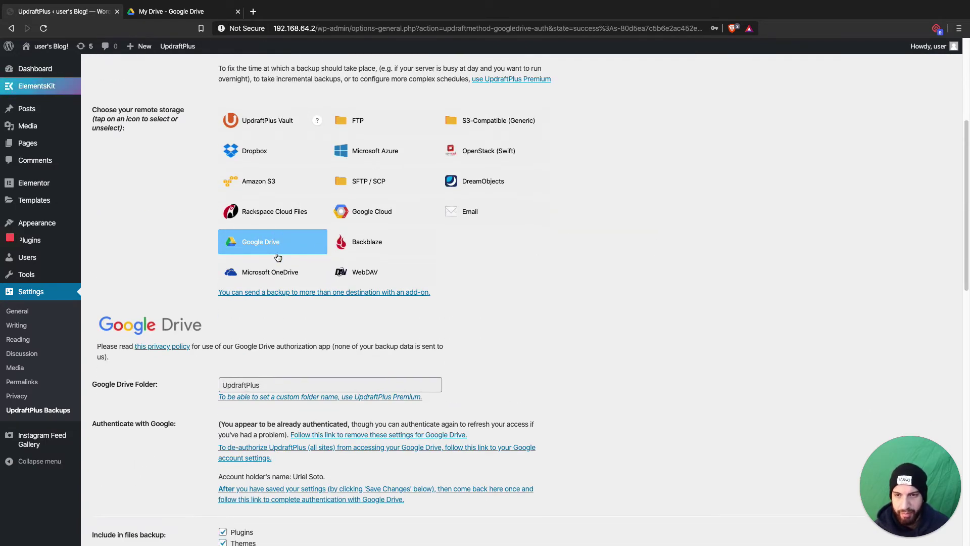
pyautogui.scroll(-5, 281, 260)
pyautogui.moveTo(286, 269); pyautogui.dragTo(368, 273)
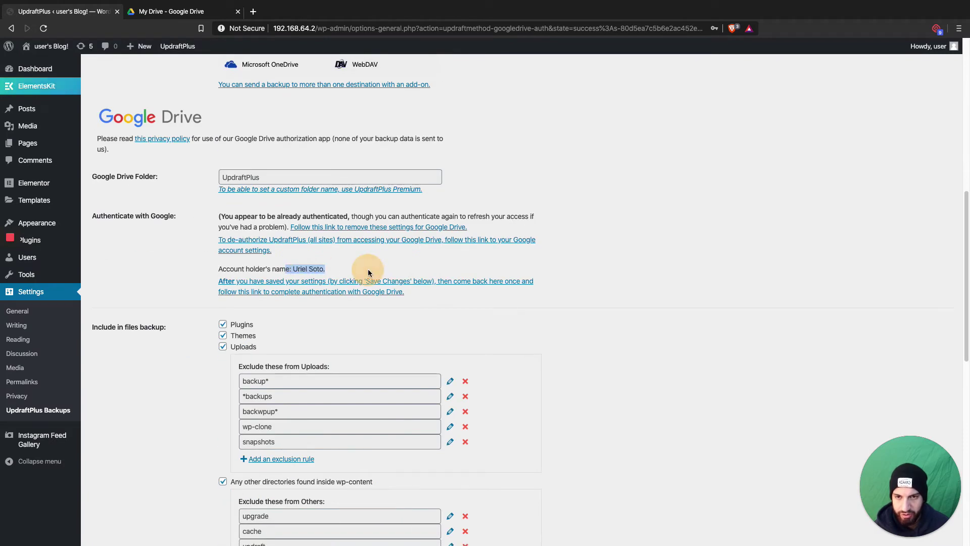
pyautogui.scroll(-12, 573, 323)
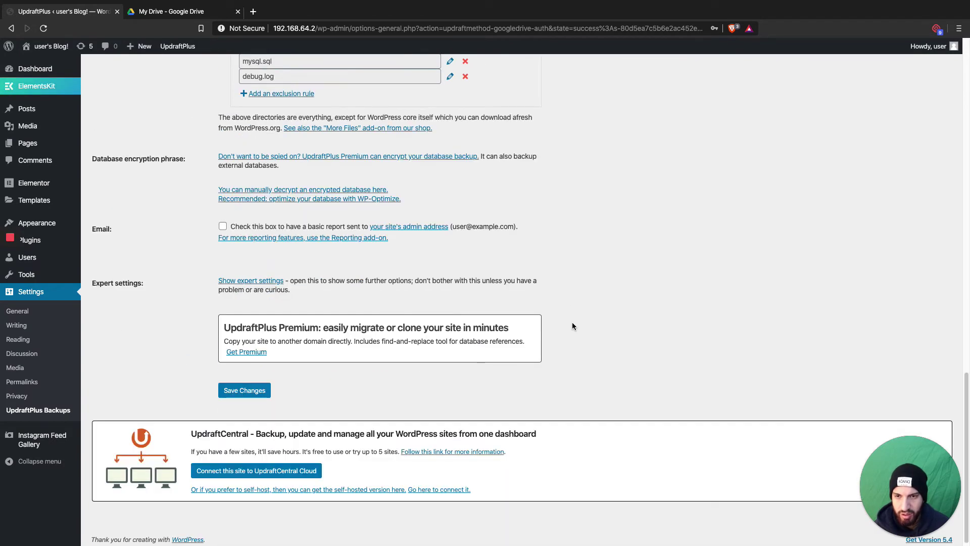
pyautogui.scroll(2, 573, 323)
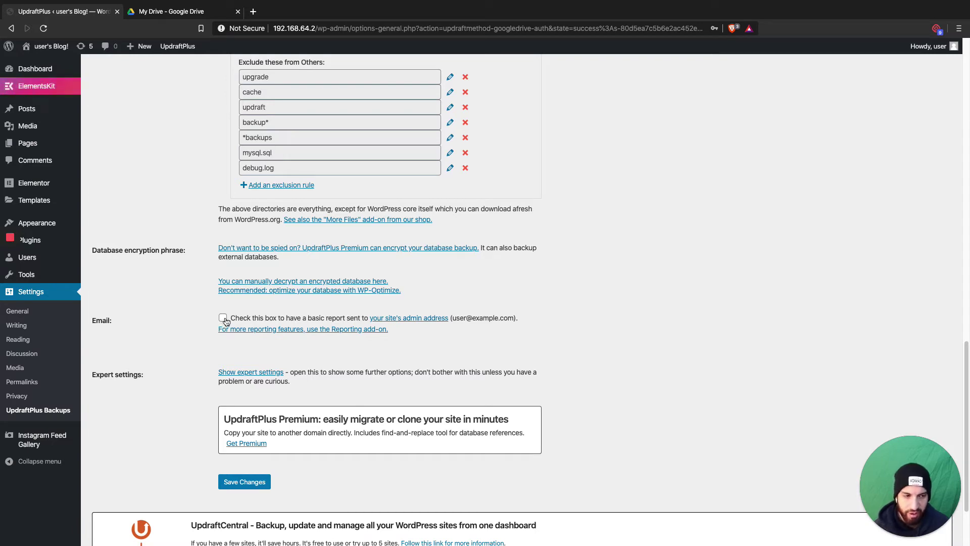
pyautogui.scroll(1, 411, 293)
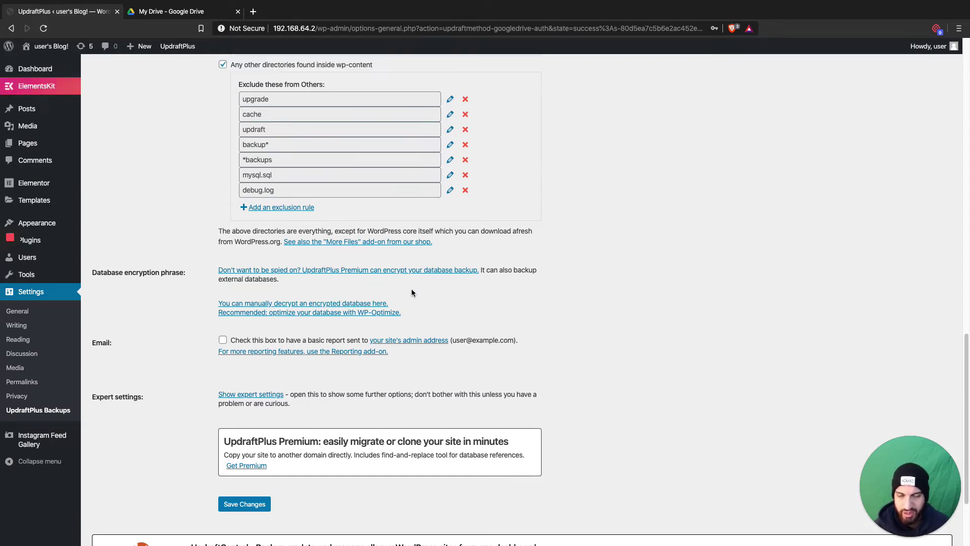
pyautogui.scroll(-1, 411, 292)
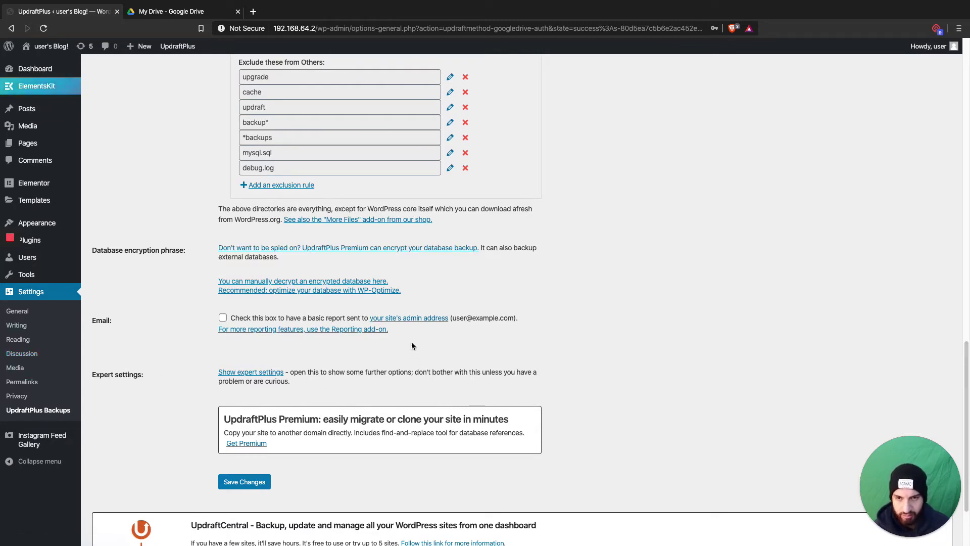
pyautogui.click(223, 318)
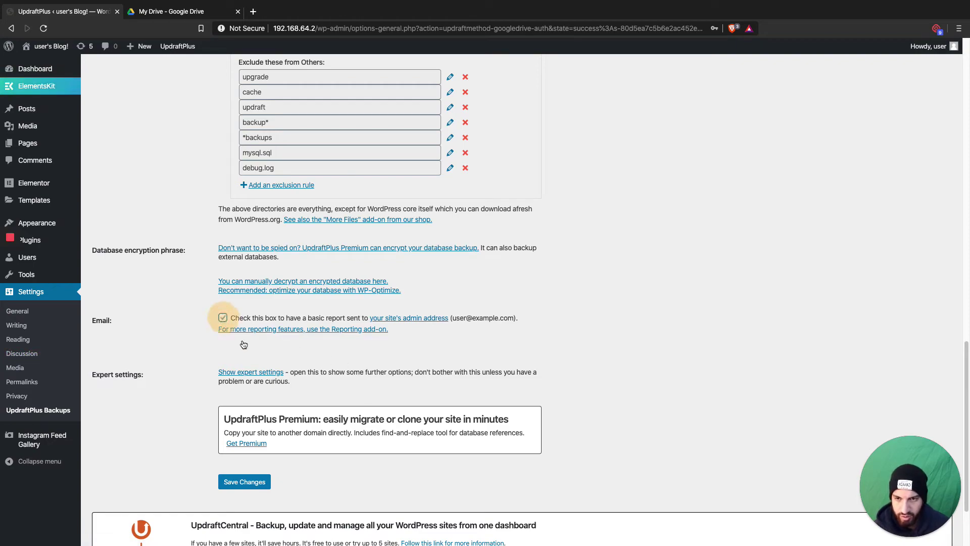
pyautogui.click(265, 480)
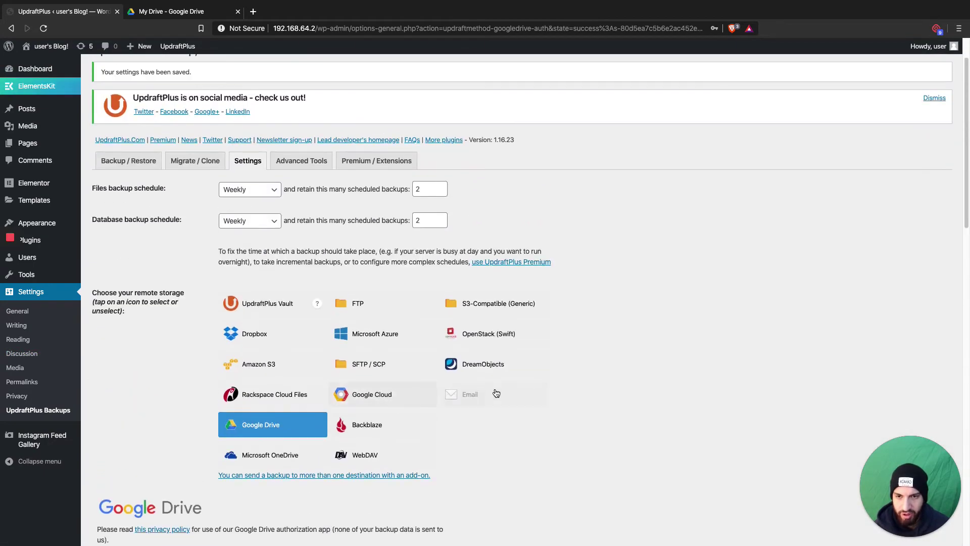
pyautogui.scroll(-6, 527, 391)
pyautogui.scroll(-4, 527, 392)
pyautogui.scroll(2, 515, 384)
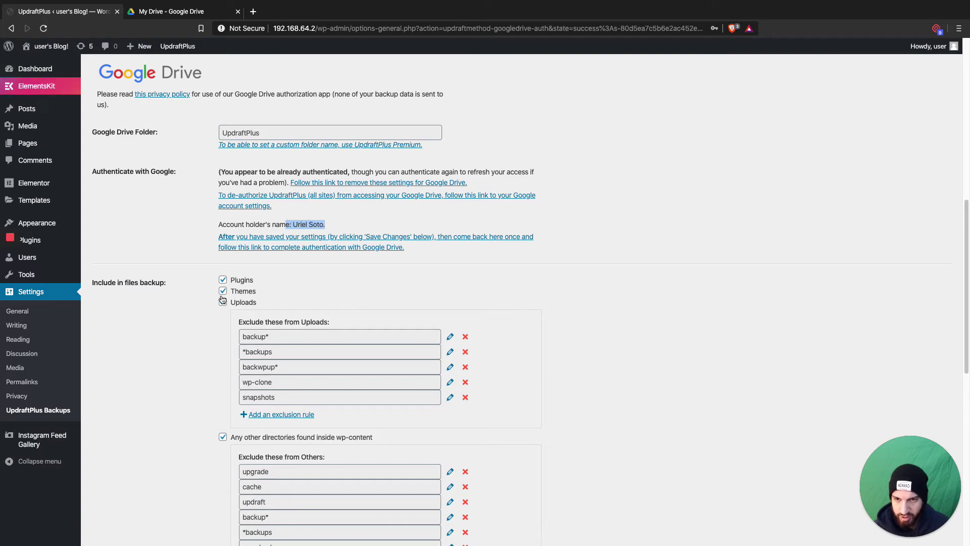
pyautogui.scroll(-10, 347, 334)
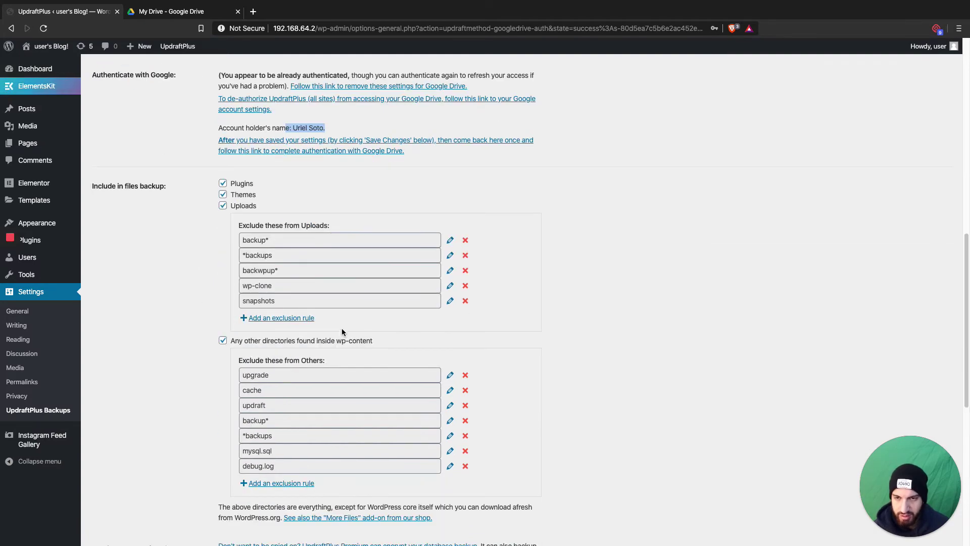
pyautogui.scroll(11, 338, 328)
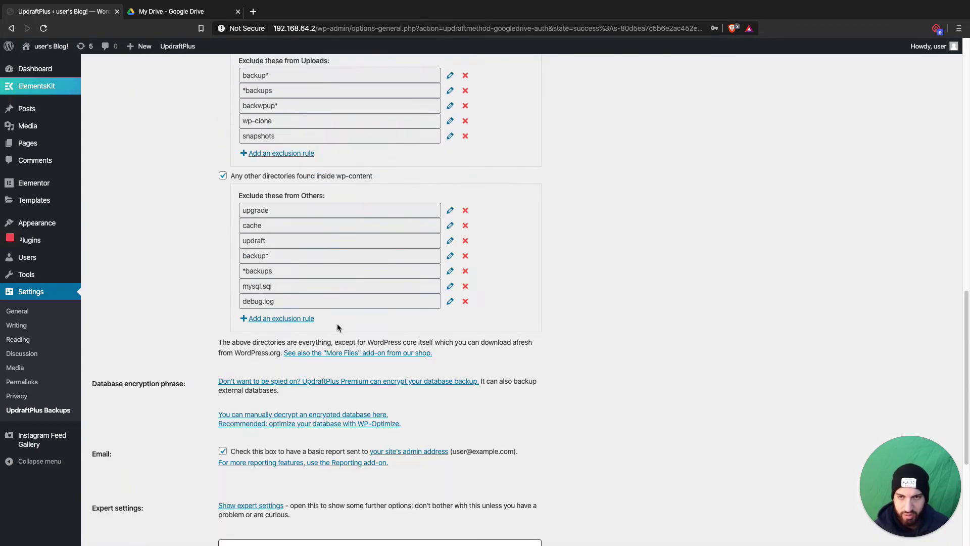
pyautogui.scroll(-11, 400, 338)
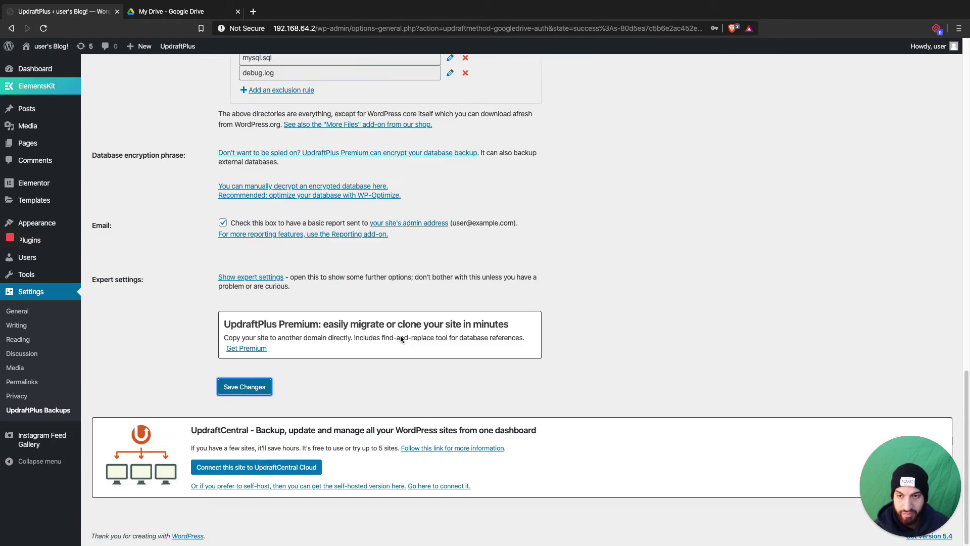
pyautogui.scroll(9, 318, 318)
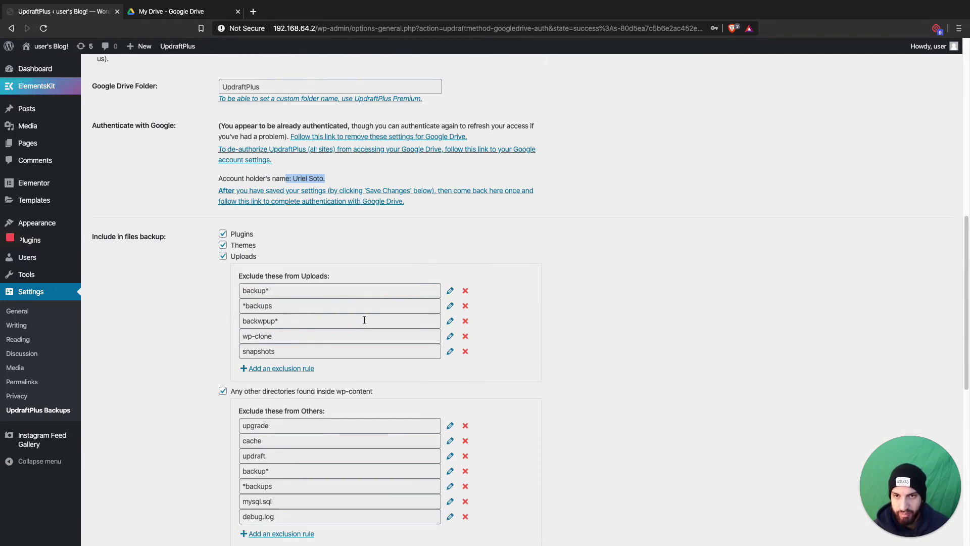
pyautogui.scroll(10, 364, 319)
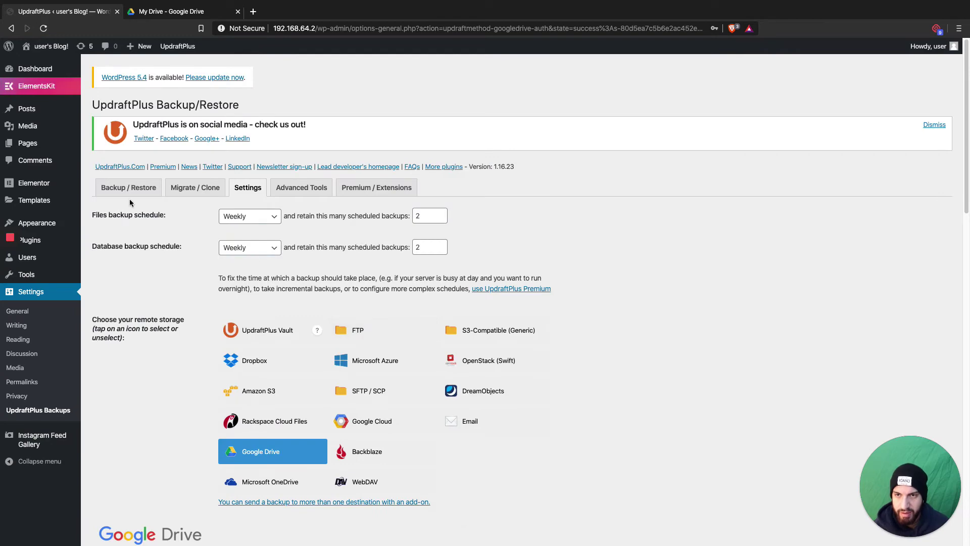
# Run a manual Backup Now including database and files from the Backup / Restore tab
pyautogui.click(121, 188)
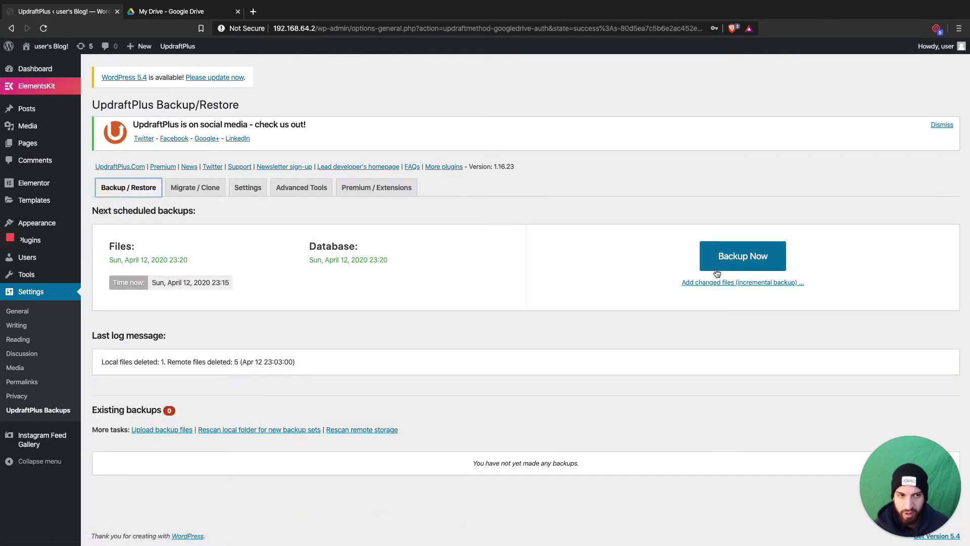
pyautogui.click(734, 267)
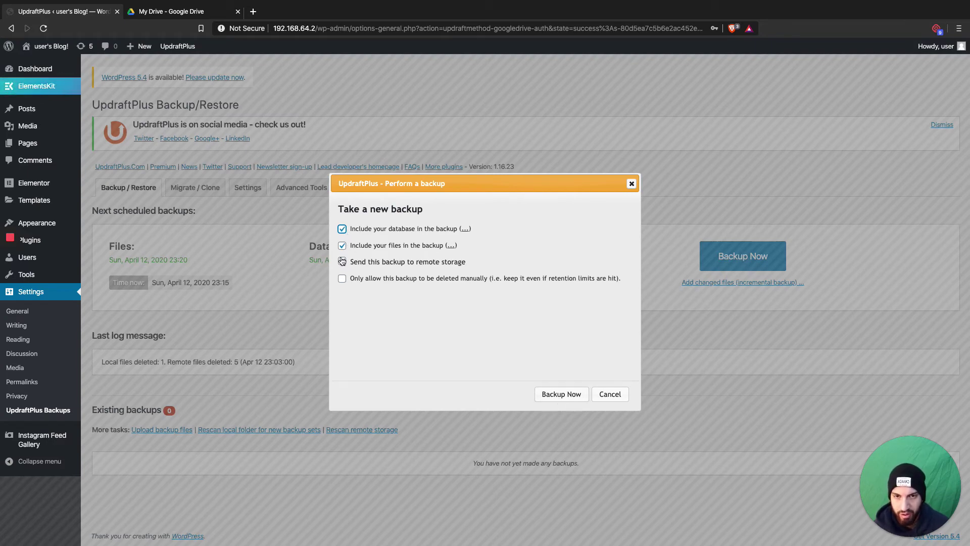
pyautogui.click(559, 399)
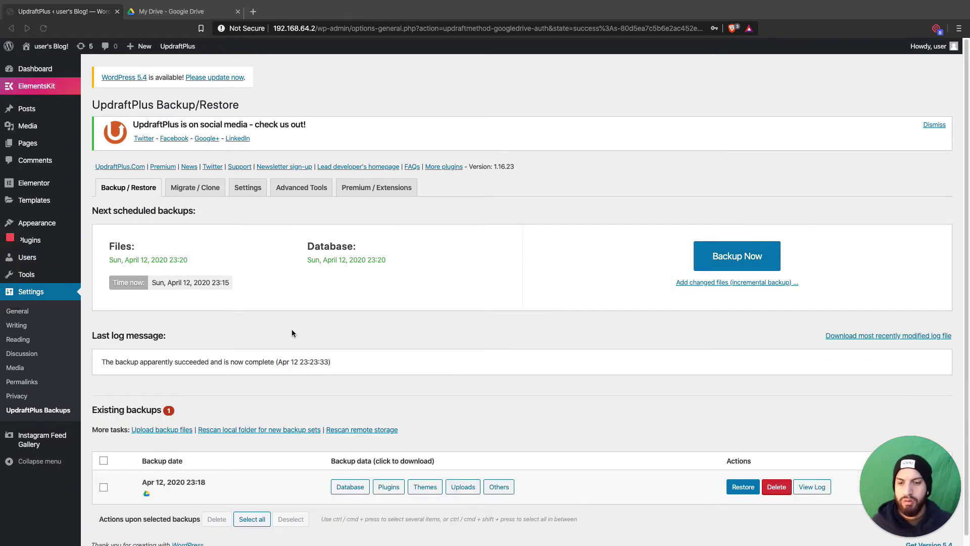
pyautogui.scroll(-1, 485, 399)
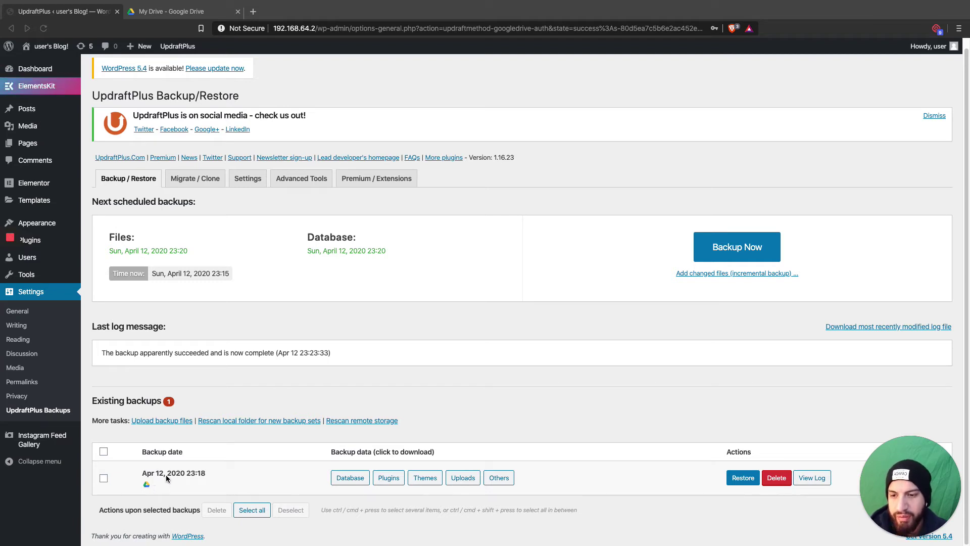
# Switch to Google Drive and open the UpdraftPlus folder
pyautogui.click(166, 12)
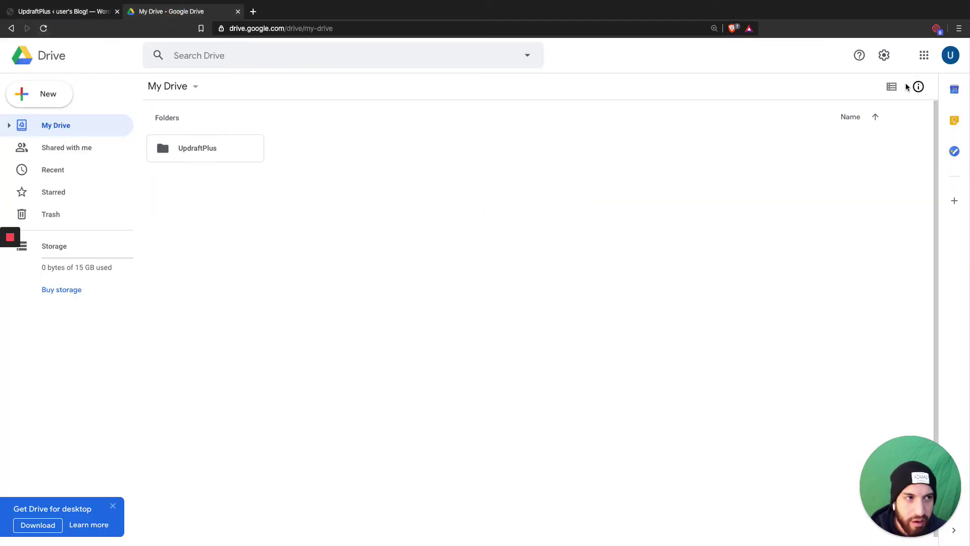
pyautogui.click(920, 65)
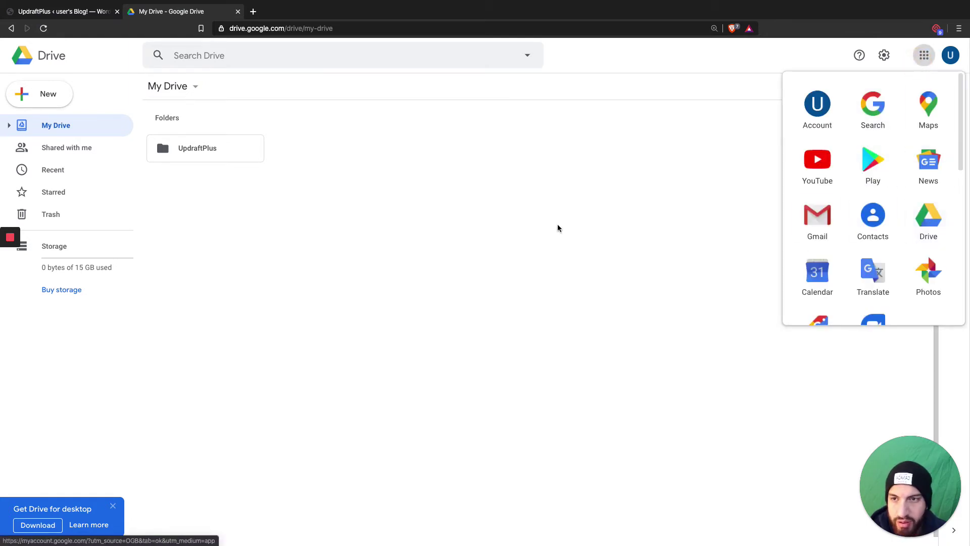
pyautogui.click(466, 230)
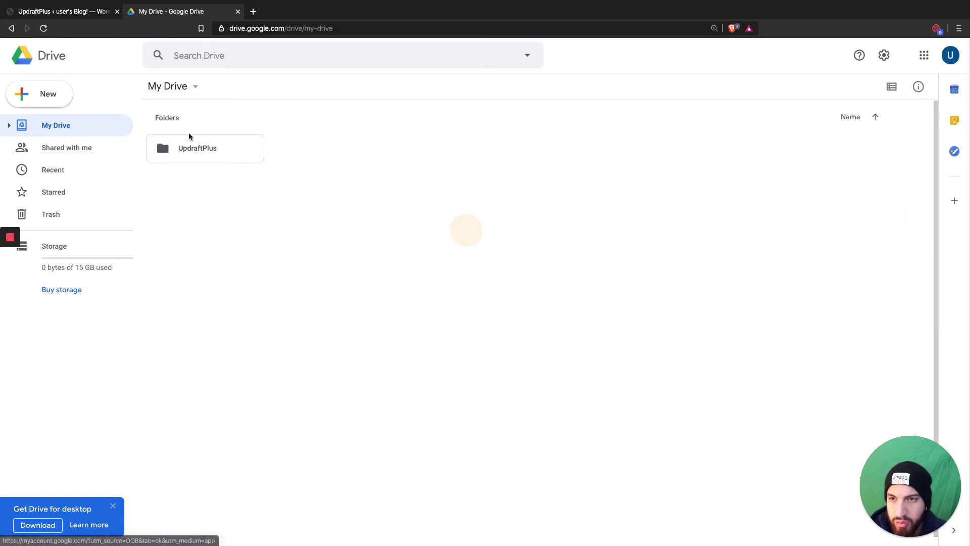
pyautogui.doubleClick(212, 149)
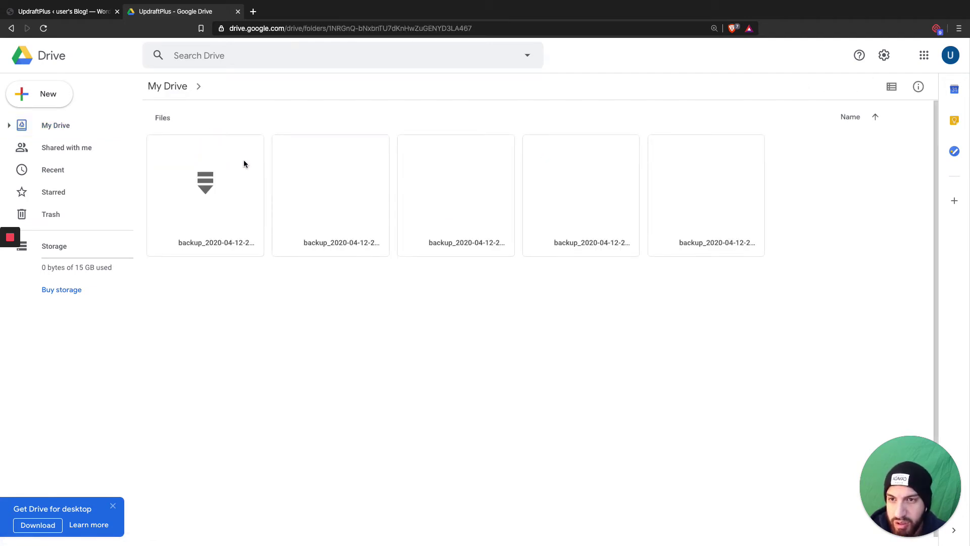
pyautogui.click(52, 12)
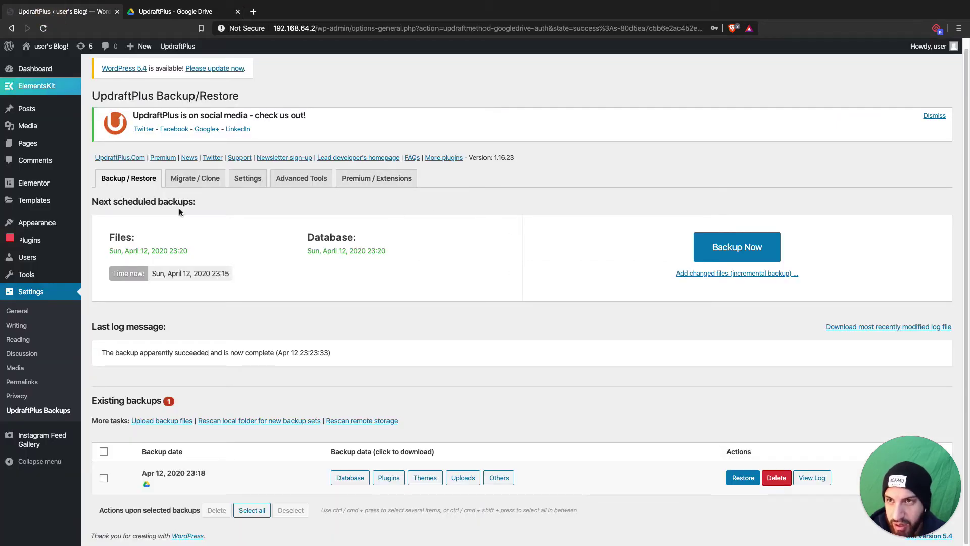
pyautogui.click(170, 12)
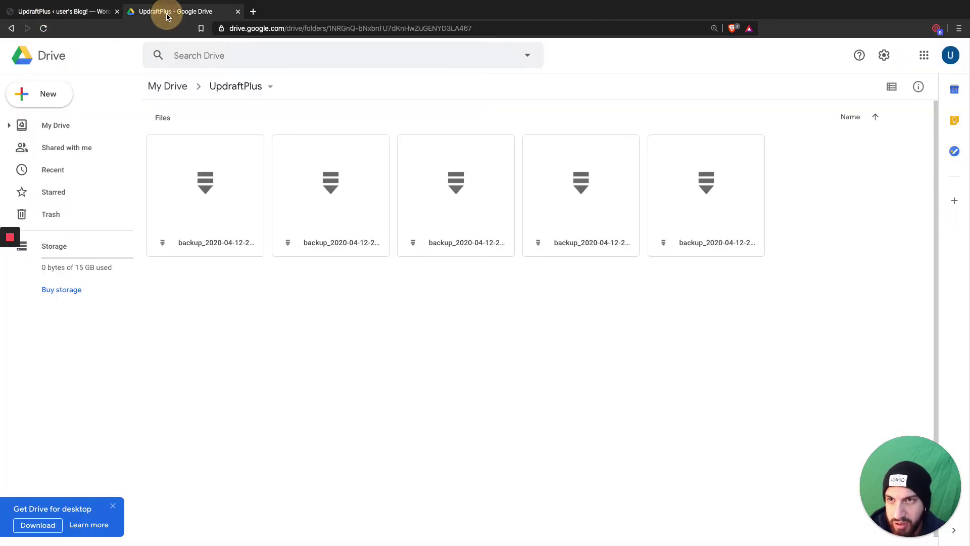
# Select each of the five backup_2020-04-12 files in turn, then clear the selection
pyautogui.moveTo(201, 310); pyautogui.dragTo(743, 207)
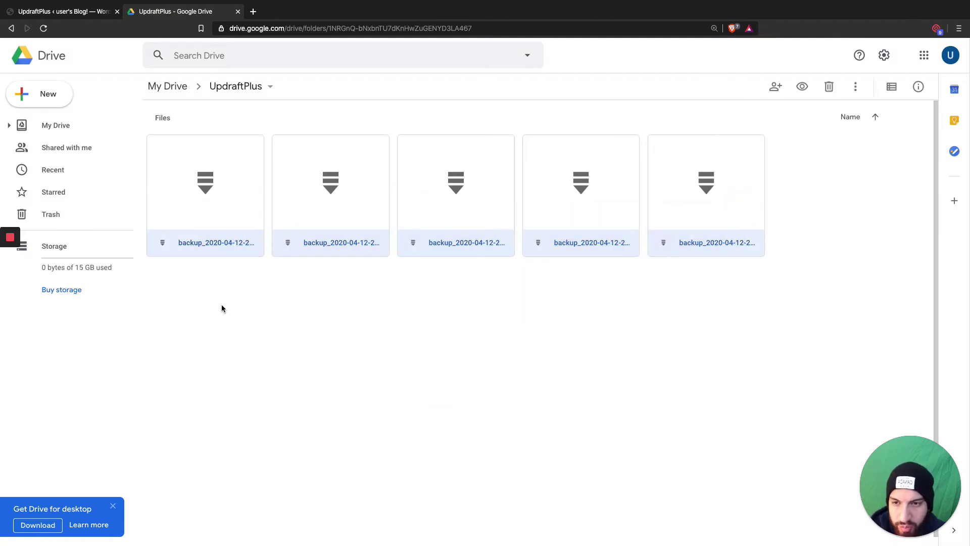
pyautogui.click(202, 302)
pyautogui.moveTo(187, 300); pyautogui.dragTo(733, 162)
pyautogui.click(409, 403)
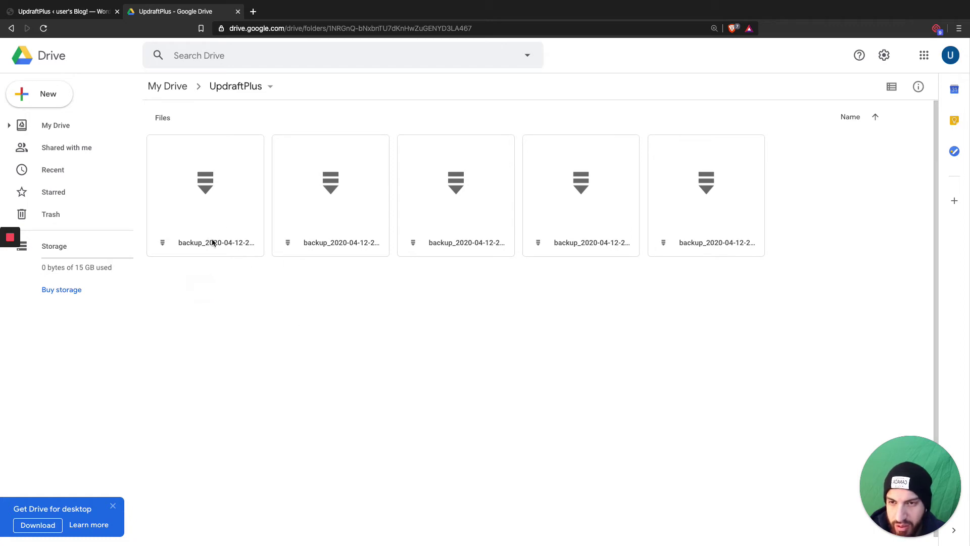
pyautogui.click(208, 186)
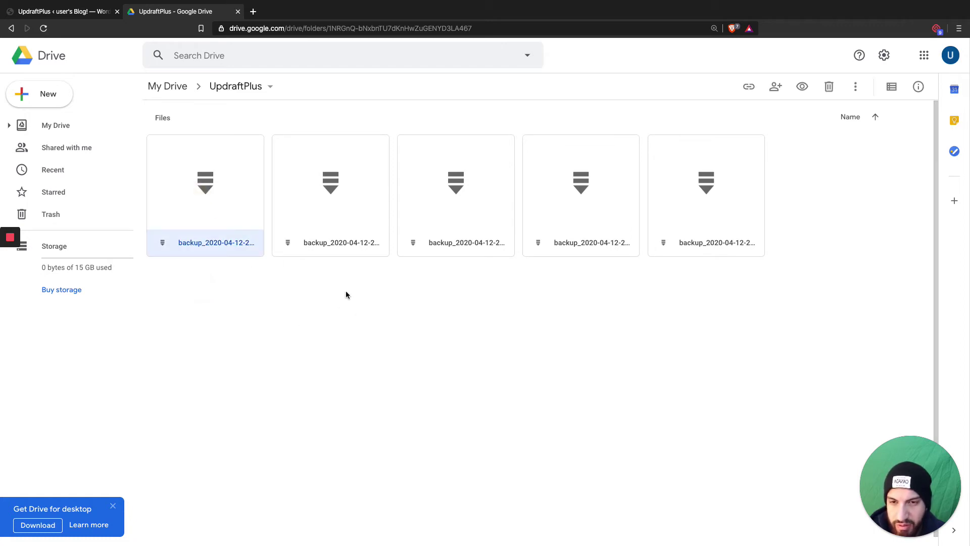
pyautogui.click(331, 211)
pyautogui.click(461, 195)
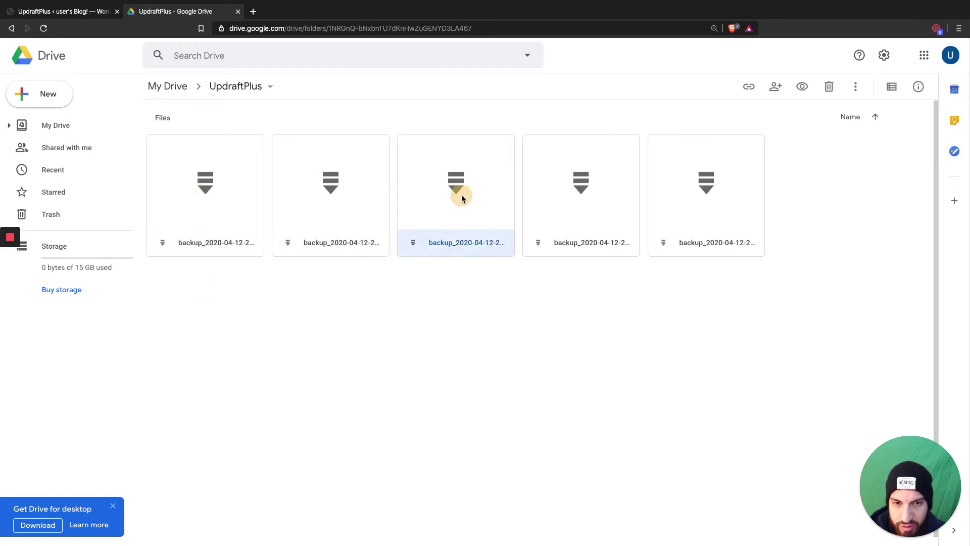
pyautogui.click(587, 219)
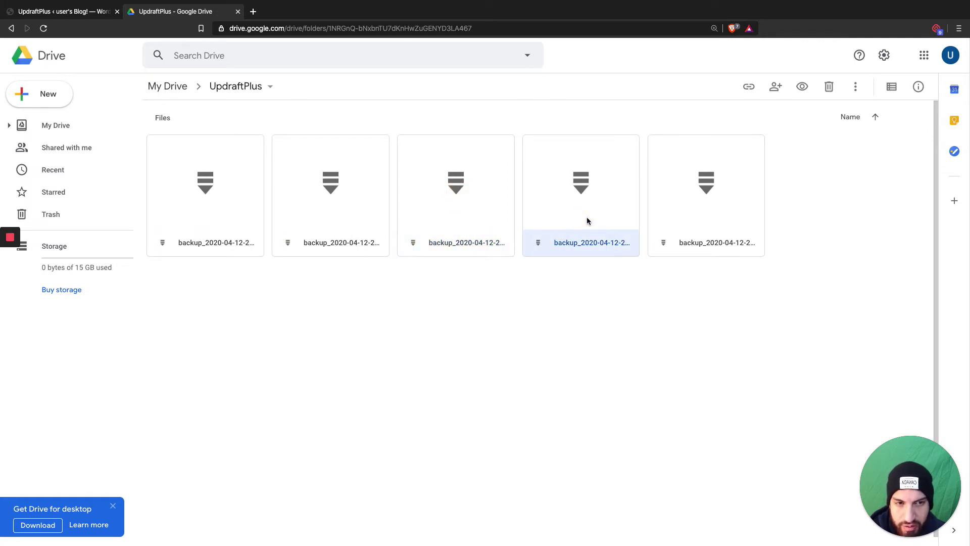
pyautogui.click(729, 207)
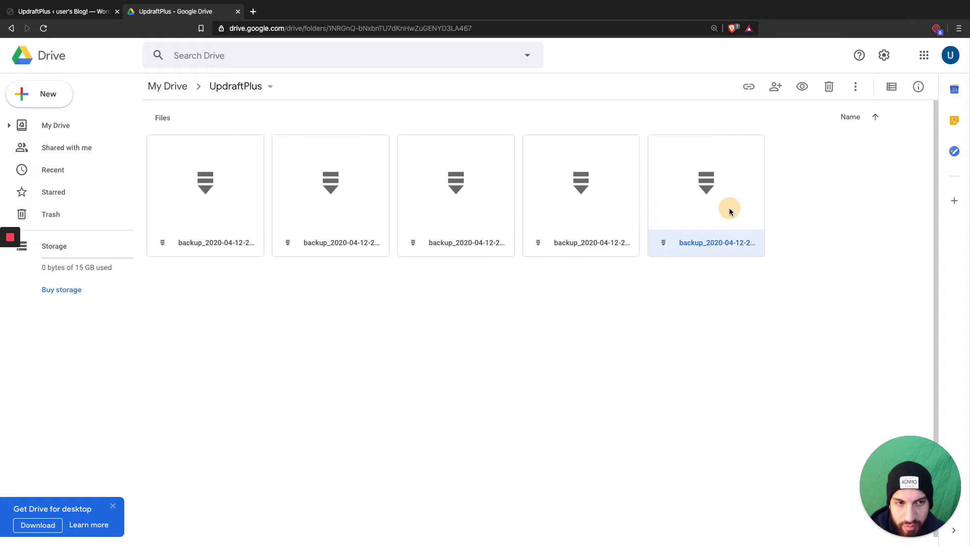
pyautogui.click(553, 334)
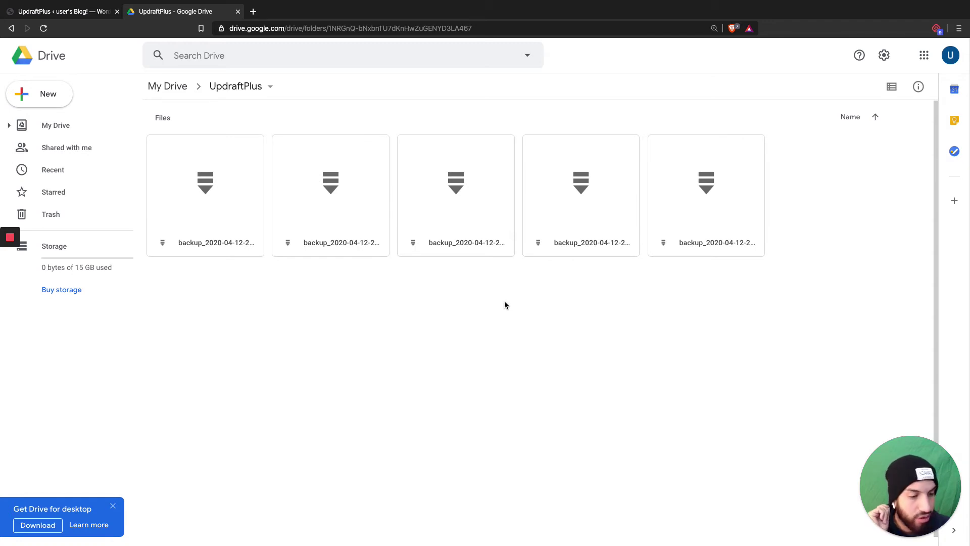
pyautogui.click(187, 215)
pyautogui.click(565, 393)
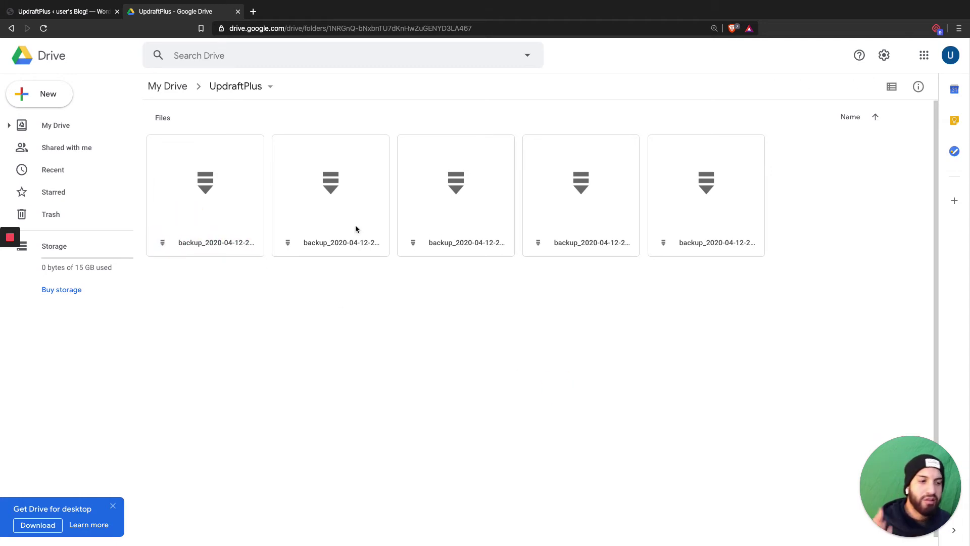
# Return to WordPress and review UpdraftPlus Settings: Weekly schedules keeping 2 backups, Google Drive storage
pyautogui.click(86, 15)
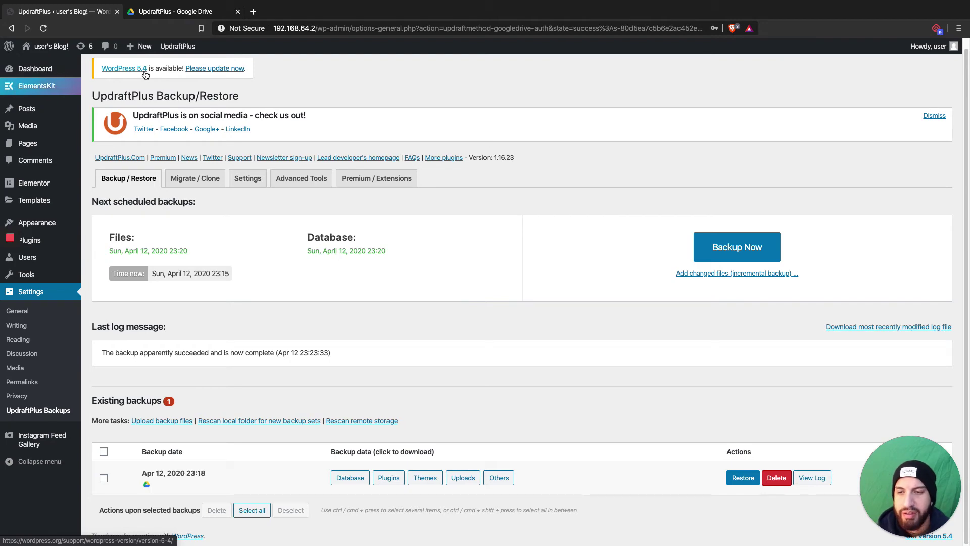
pyautogui.click(249, 180)
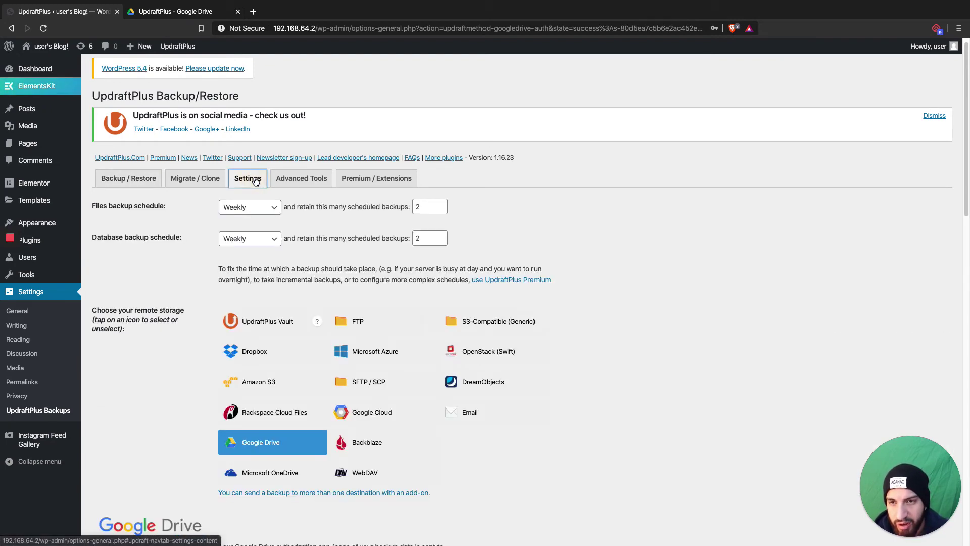
pyautogui.scroll(-4, 357, 296)
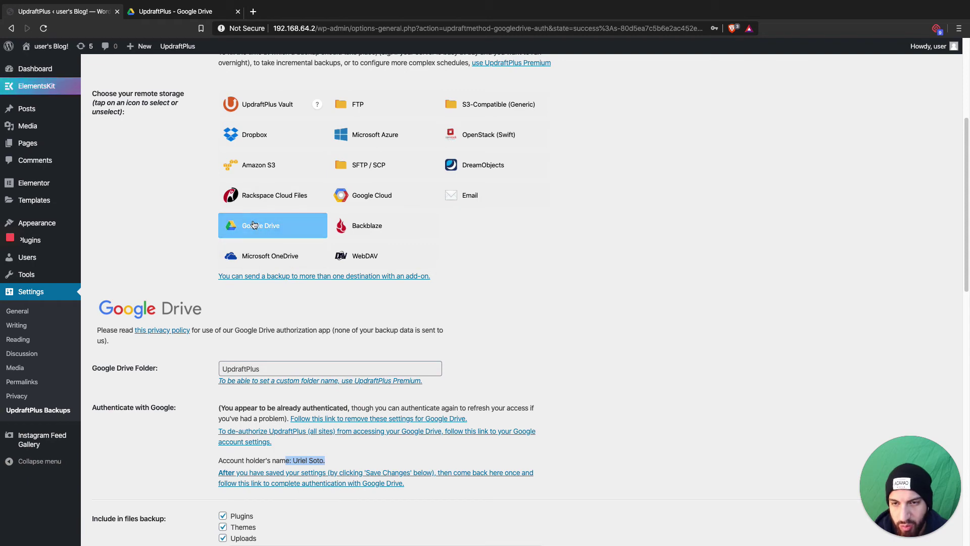
pyautogui.scroll(-1, 294, 383)
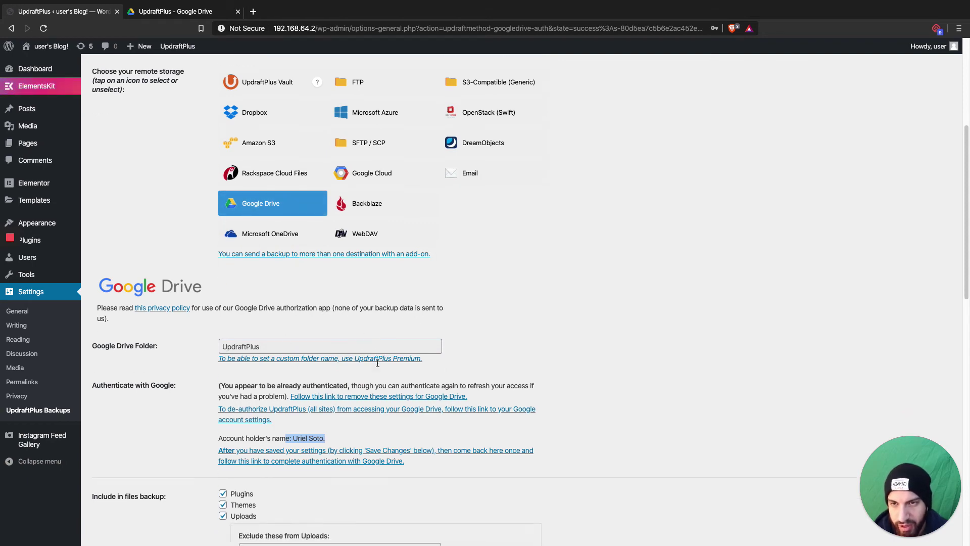
pyautogui.scroll(10, 435, 357)
pyautogui.scroll(-20, 528, 353)
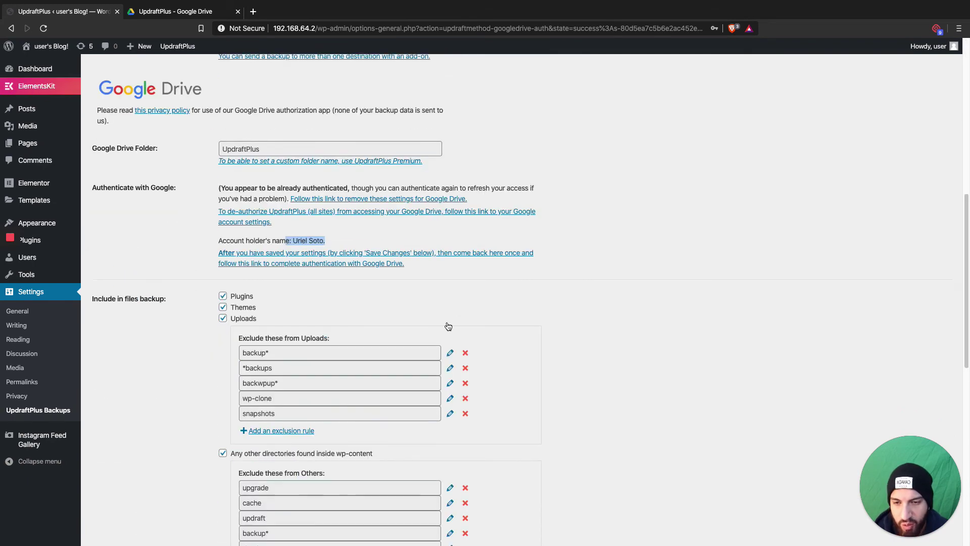
pyautogui.scroll(20, 449, 329)
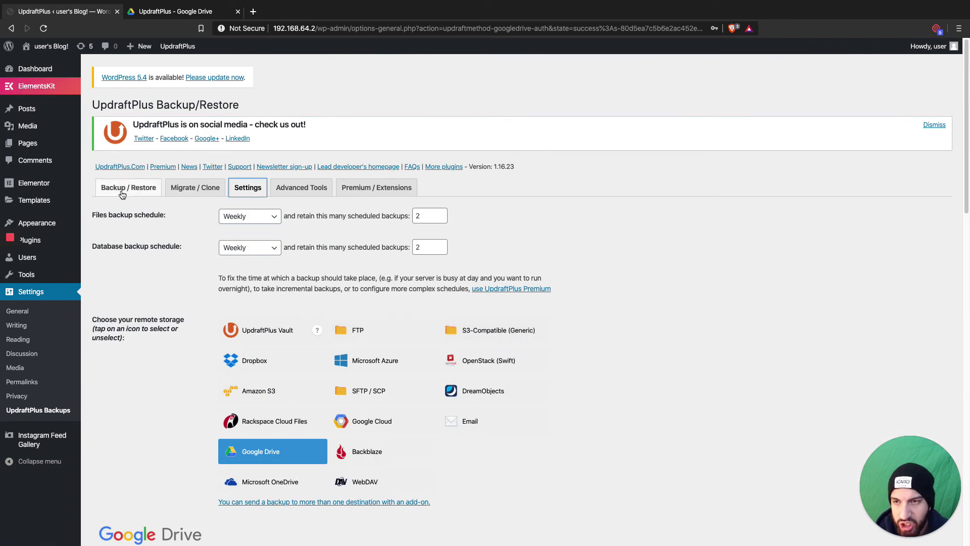
# Rescan remote storage from Backup / Restore, glance at Settings, and return to the overview
pyautogui.click(129, 187)
pyautogui.scroll(-1, 393, 345)
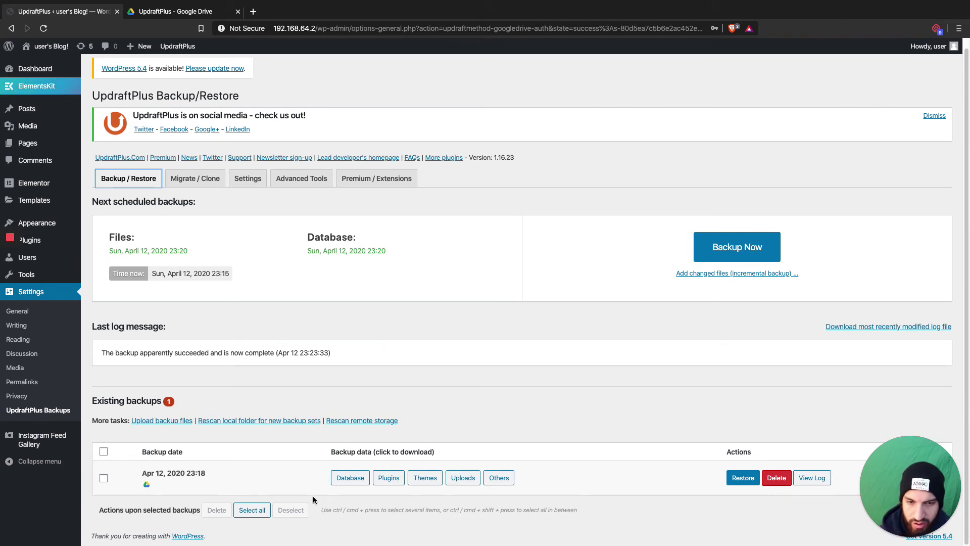
pyautogui.click(377, 421)
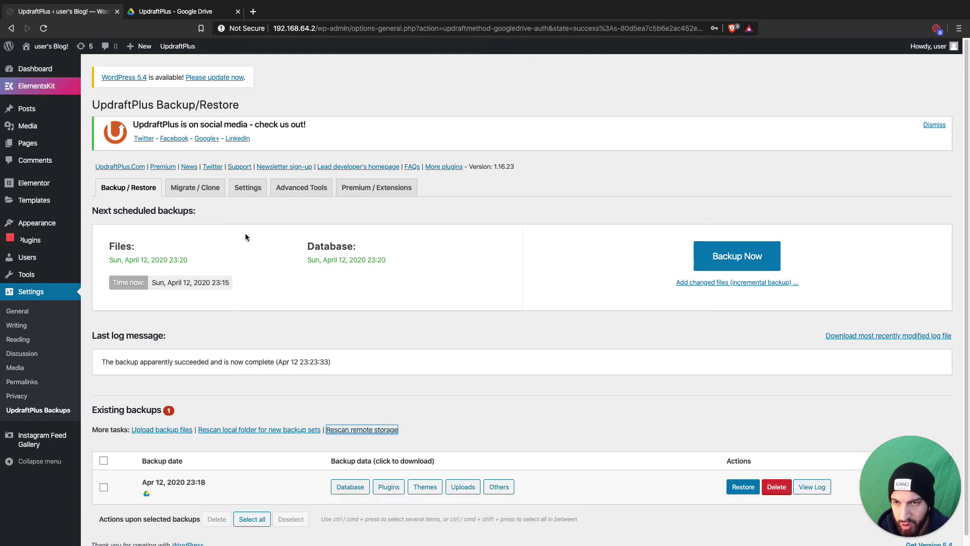
pyautogui.click(248, 188)
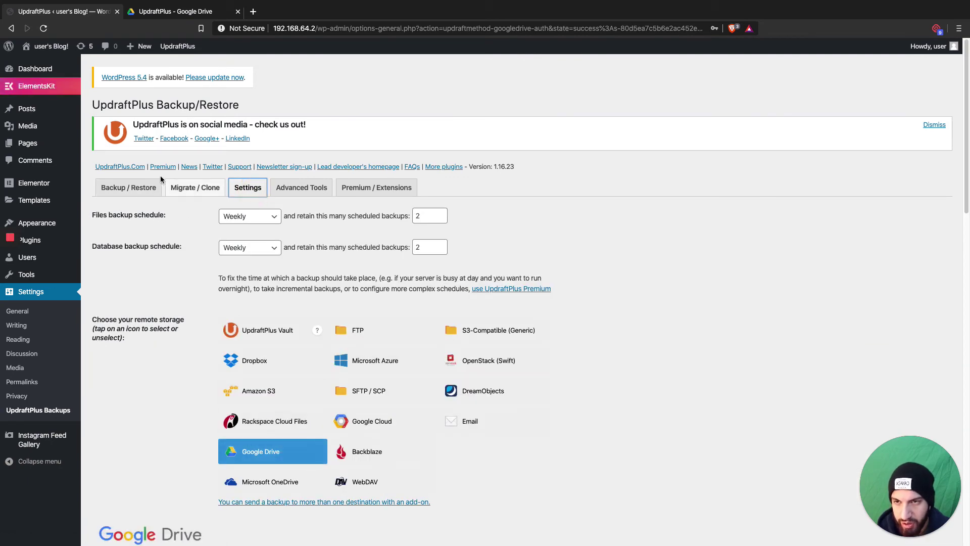
pyautogui.click(126, 187)
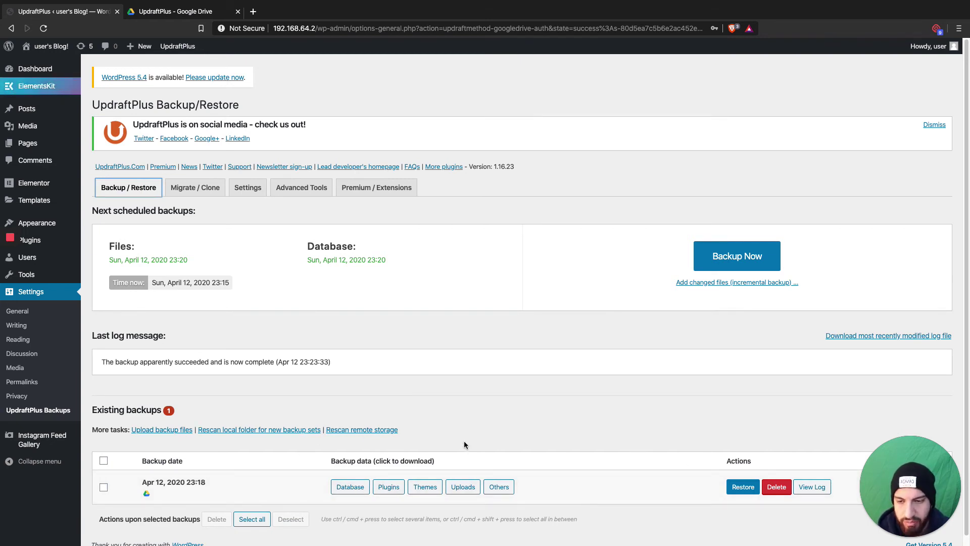
pyautogui.click(743, 486)
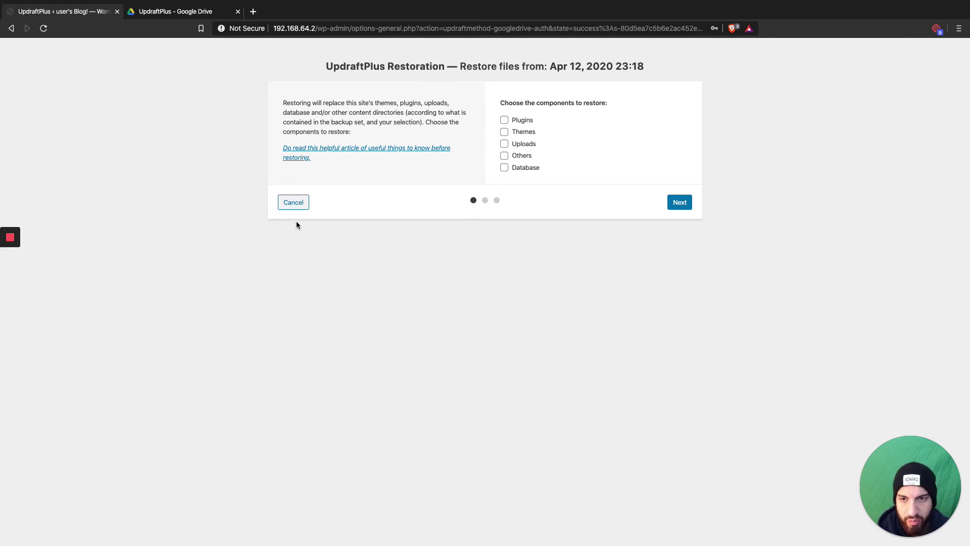
pyautogui.click(296, 203)
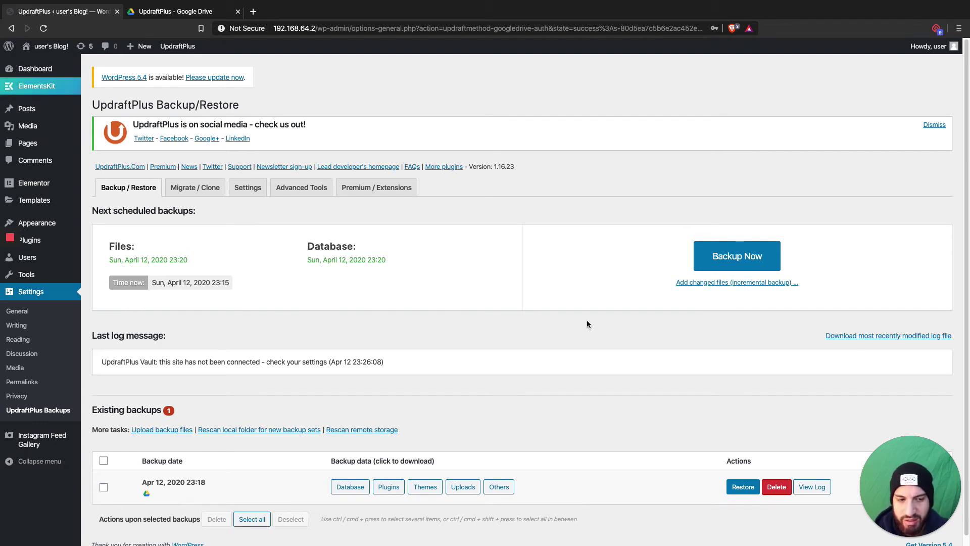
# Open the UpdraftPlus Settings tab and review its schedule and remote storage options
pyautogui.click(249, 188)
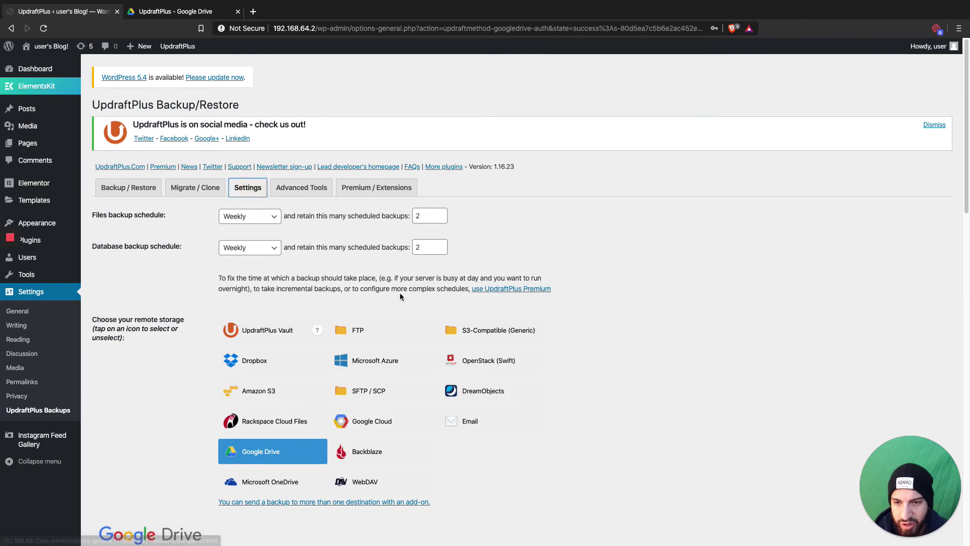
pyautogui.scroll(-2, 399, 292)
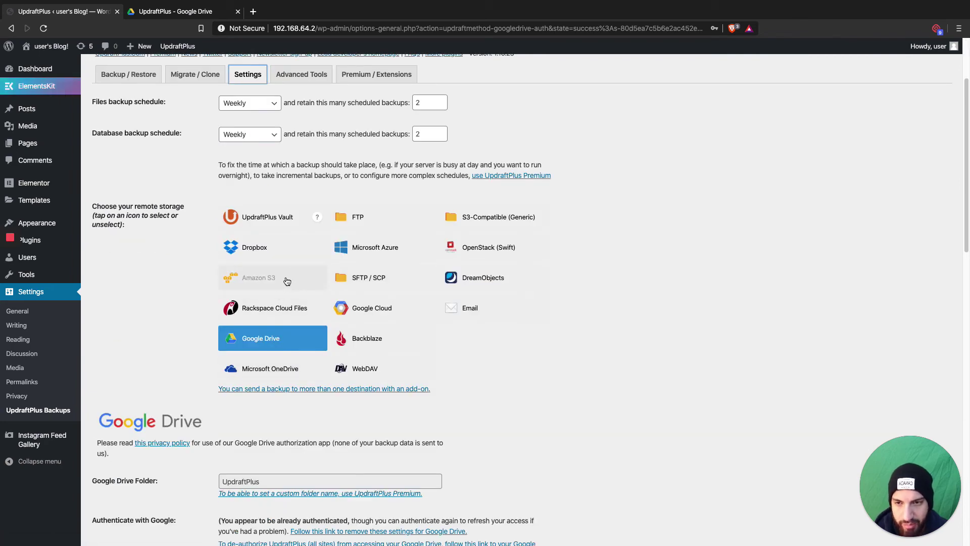
pyautogui.scroll(-1, 610, 347)
pyautogui.scroll(-15, 633, 349)
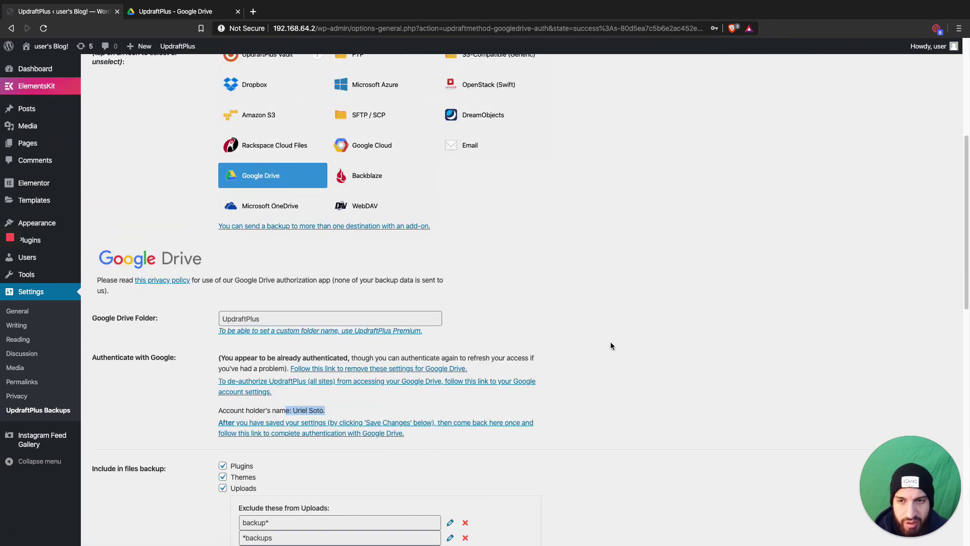
pyautogui.scroll(20, 586, 333)
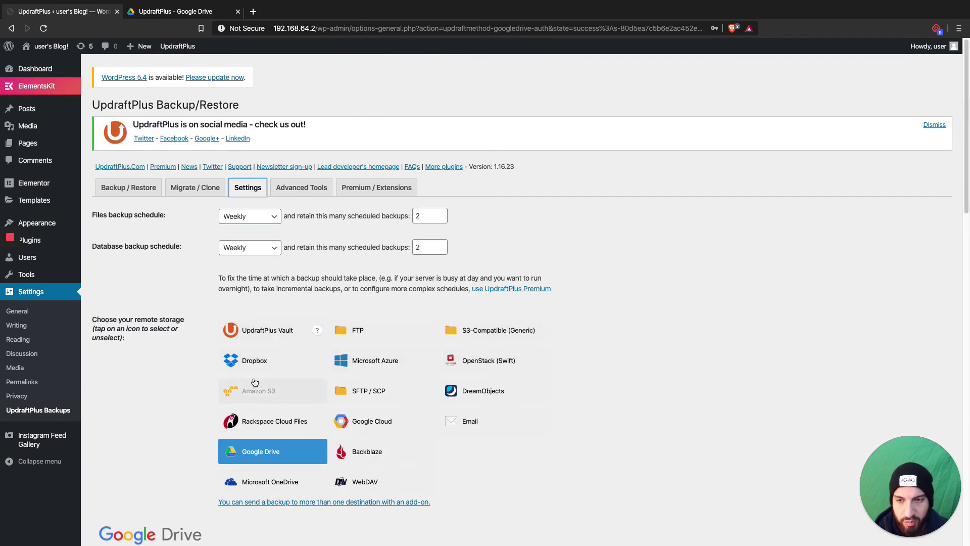
pyautogui.scroll(-2, 272, 327)
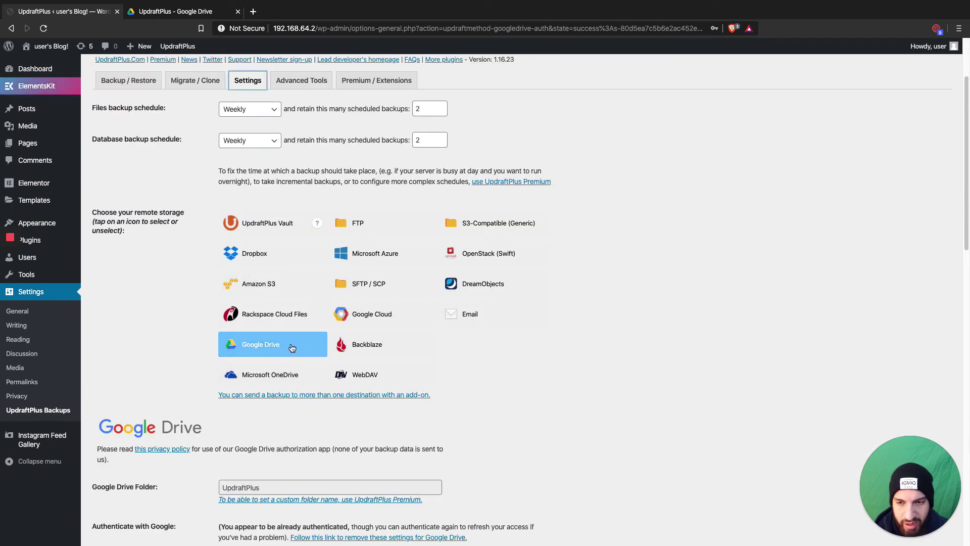
pyautogui.scroll(-1, 290, 351)
pyautogui.scroll(-4, 290, 351)
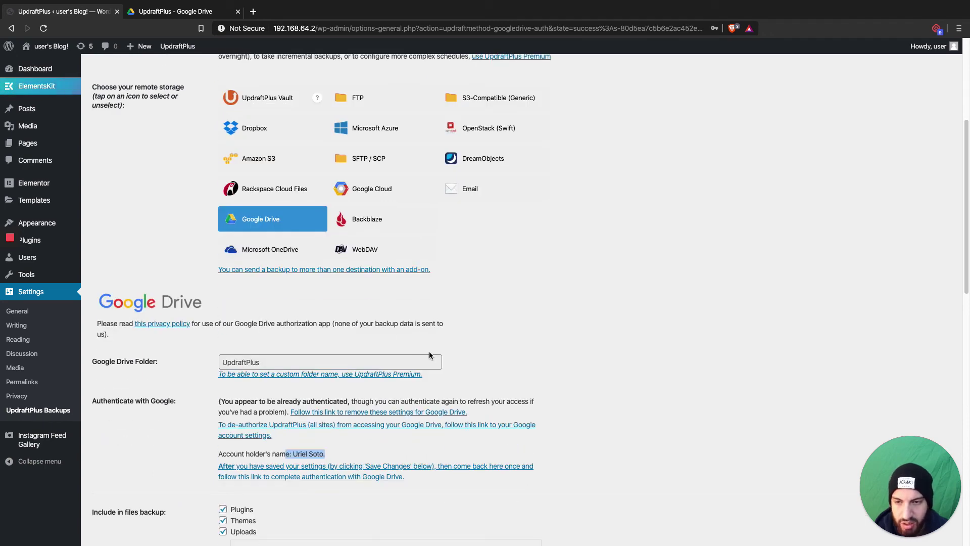
# Select the Google Drive folder name 'UpdraftPlus' and look over the remaining settings
pyautogui.click(261, 257)
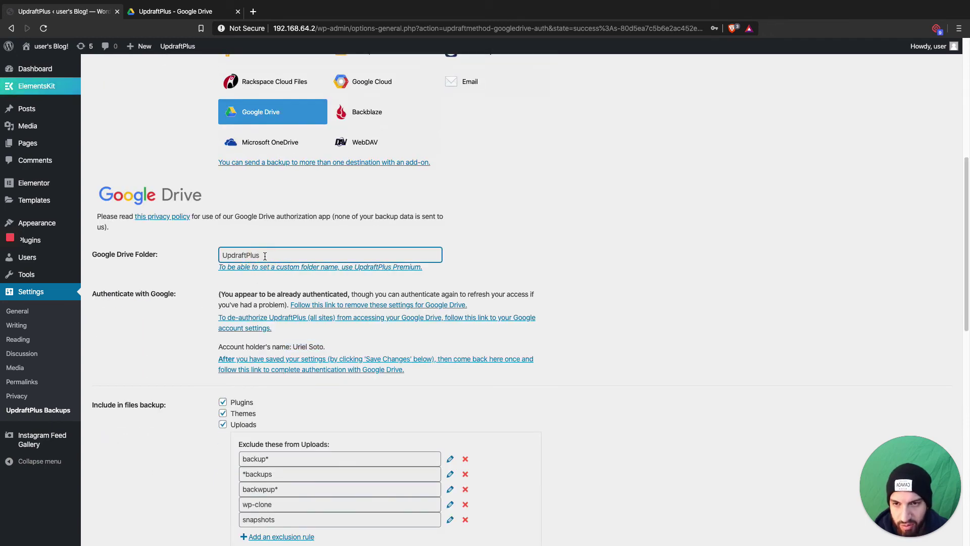
pyautogui.click(257, 256)
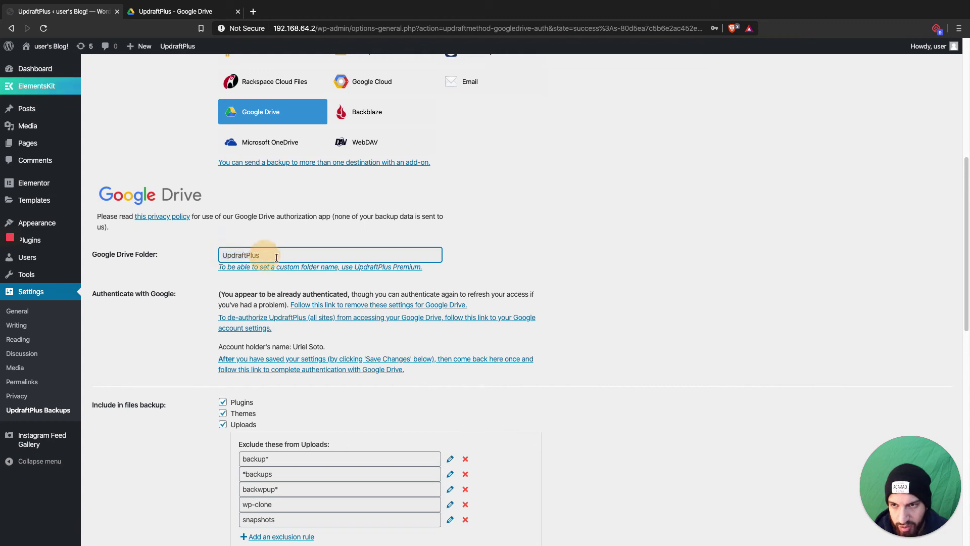
pyautogui.doubleClick(256, 256)
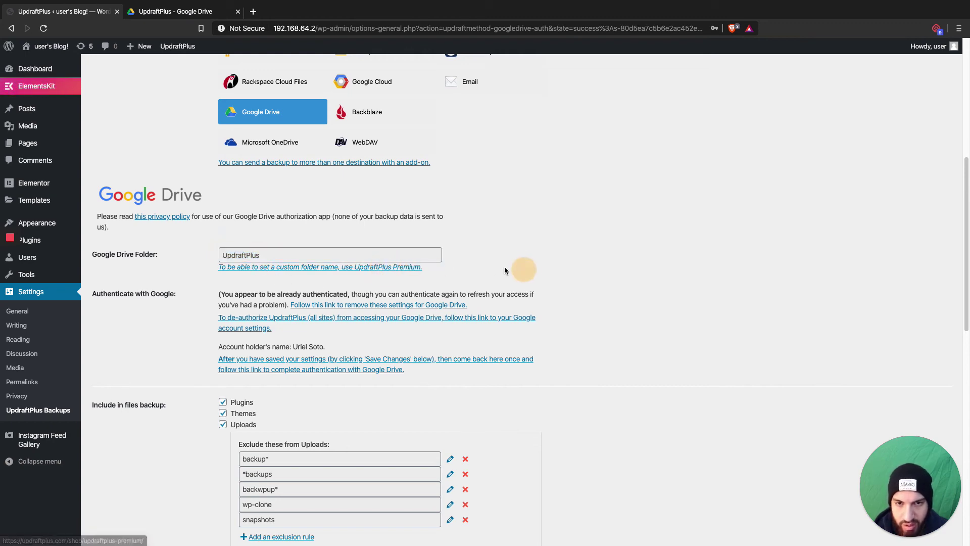
pyautogui.scroll(6, 501, 268)
pyautogui.scroll(-3, 376, 329)
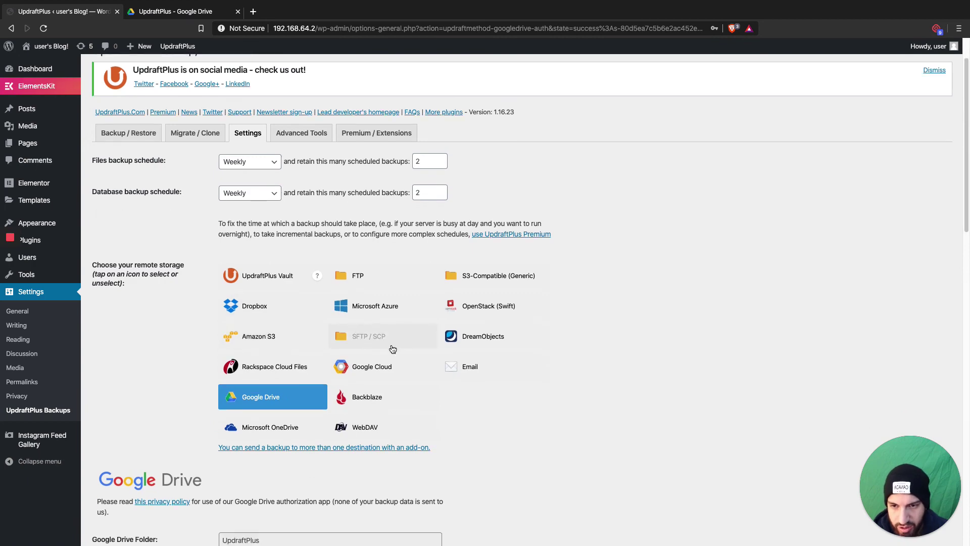
pyautogui.scroll(-4, 381, 325)
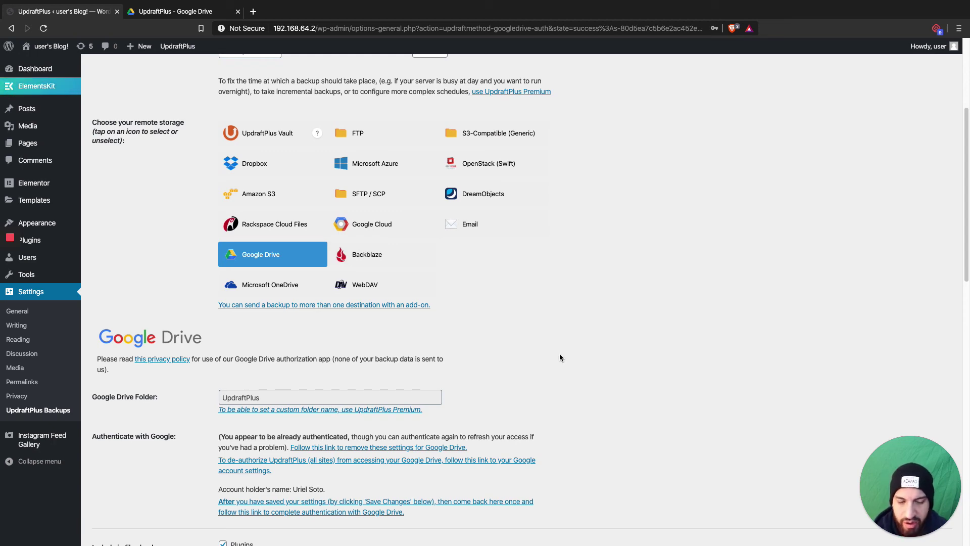
pyautogui.scroll(4, 560, 358)
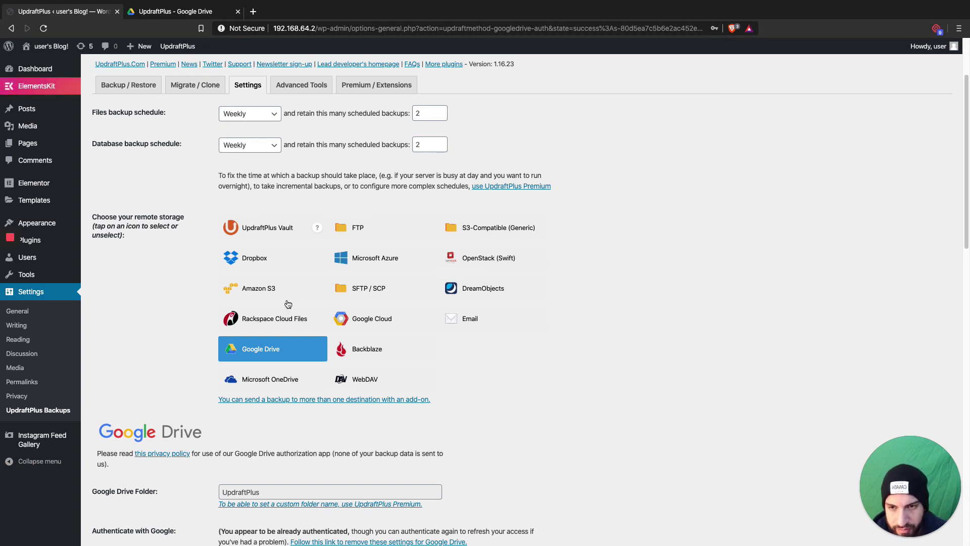
pyautogui.scroll(-5, 599, 350)
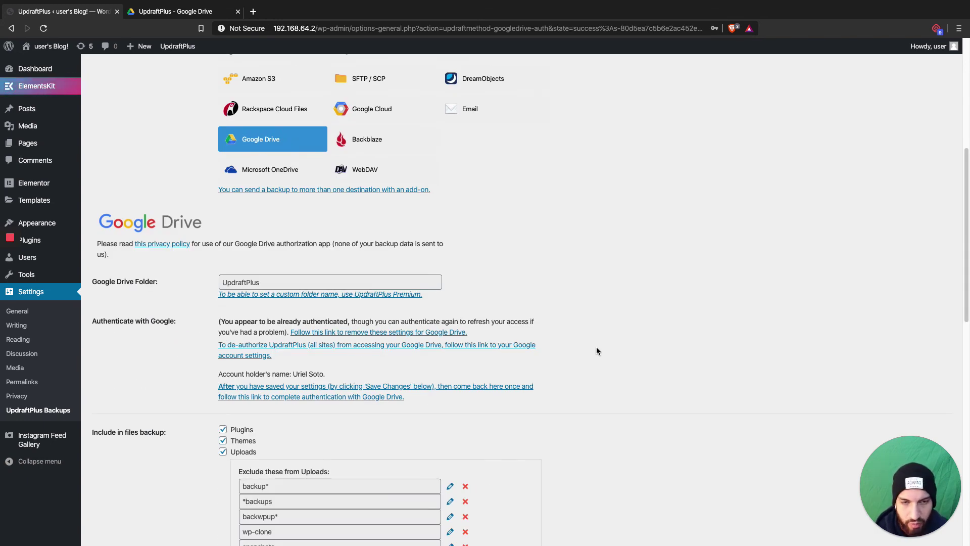
pyautogui.scroll(4, 505, 307)
pyautogui.scroll(-4, 508, 307)
pyautogui.scroll(-13, 509, 306)
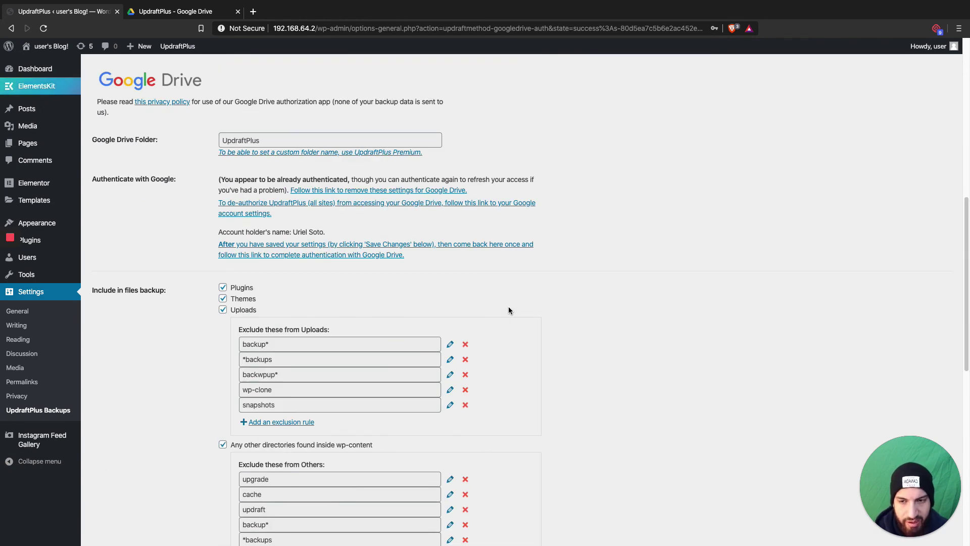
pyautogui.scroll(20, 509, 304)
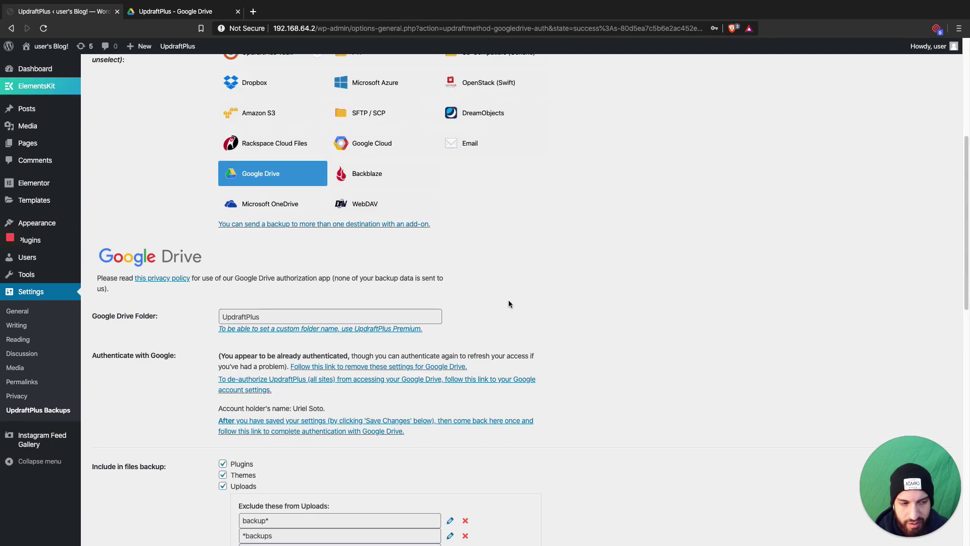
pyautogui.scroll(-8, 510, 303)
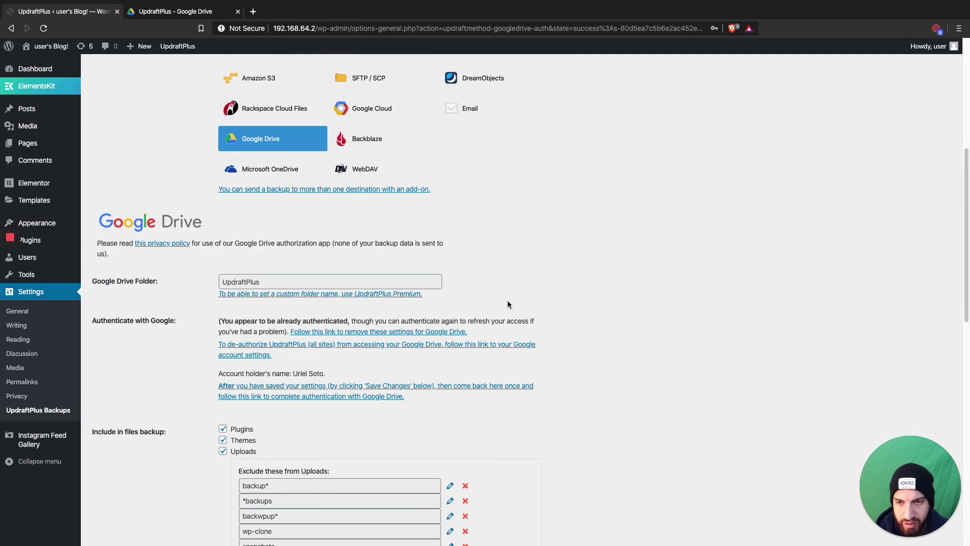
pyautogui.scroll(4, 505, 304)
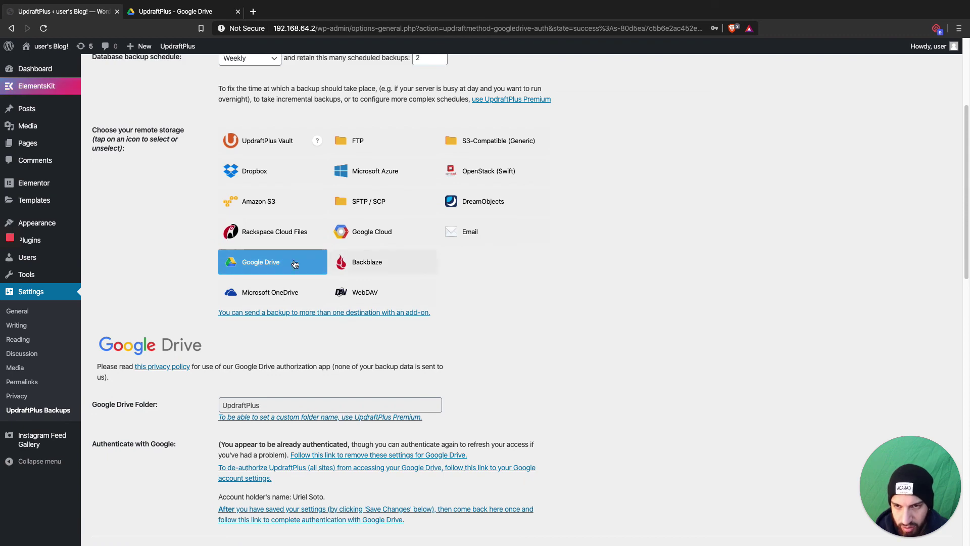
pyautogui.scroll(-7, 219, 266)
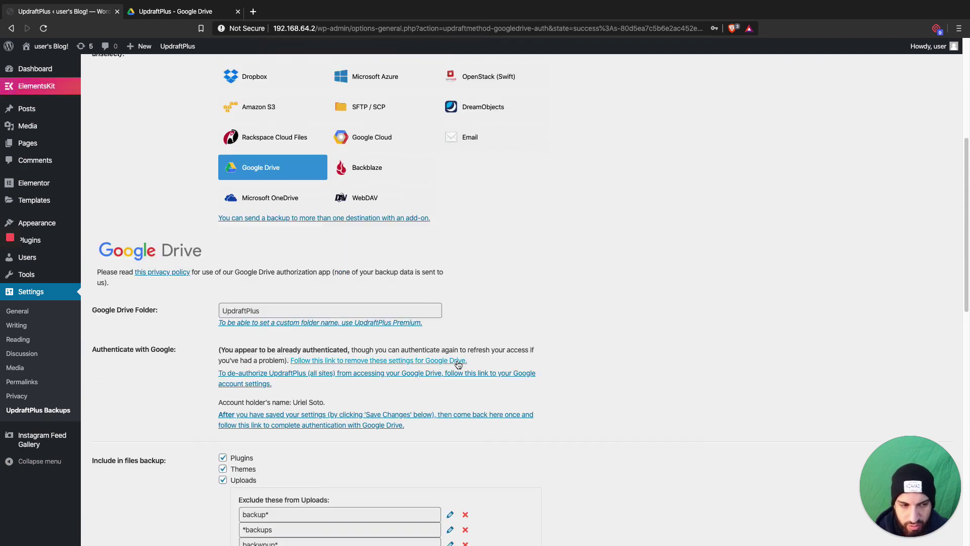
pyautogui.scroll(8, 268, 270)
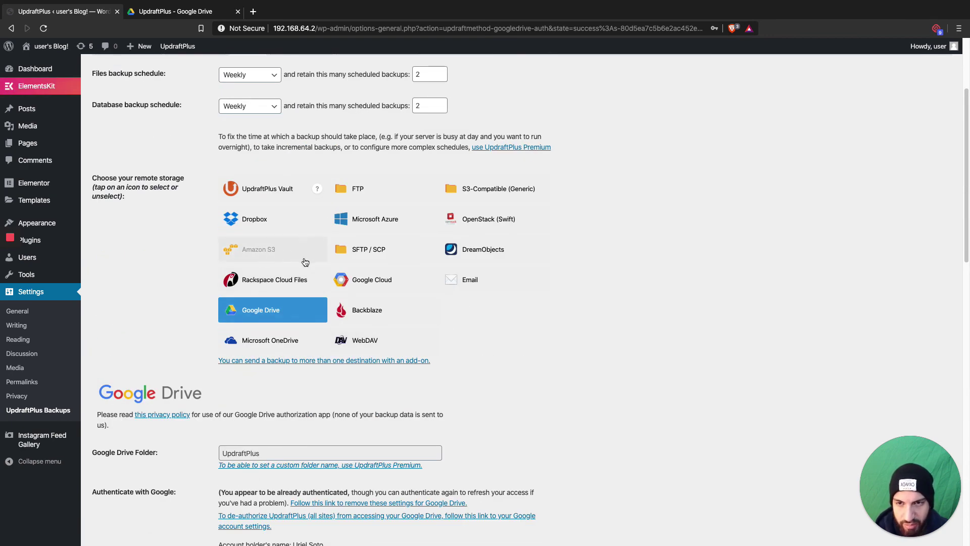
pyautogui.scroll(-8, 534, 363)
pyautogui.scroll(-6, 534, 363)
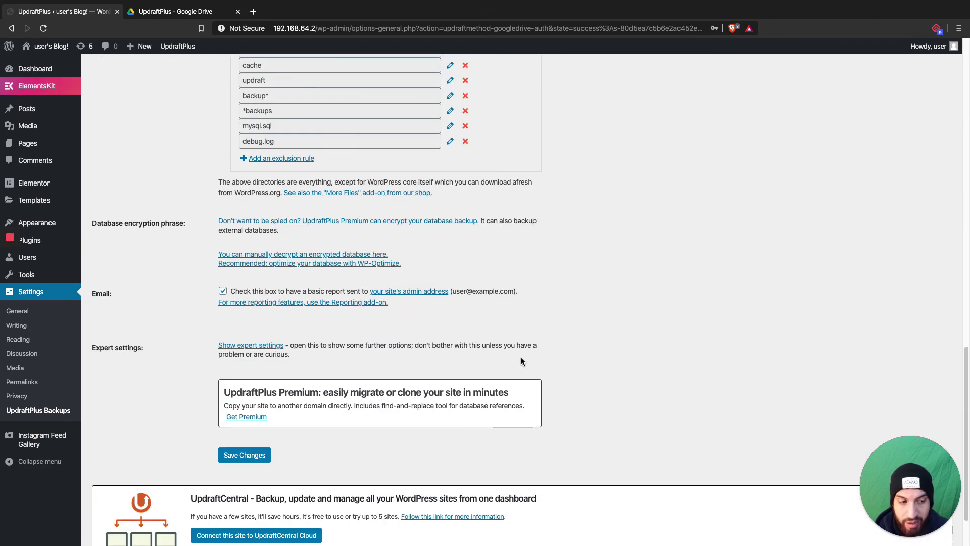
pyautogui.scroll(13, 521, 357)
pyautogui.scroll(9, 522, 360)
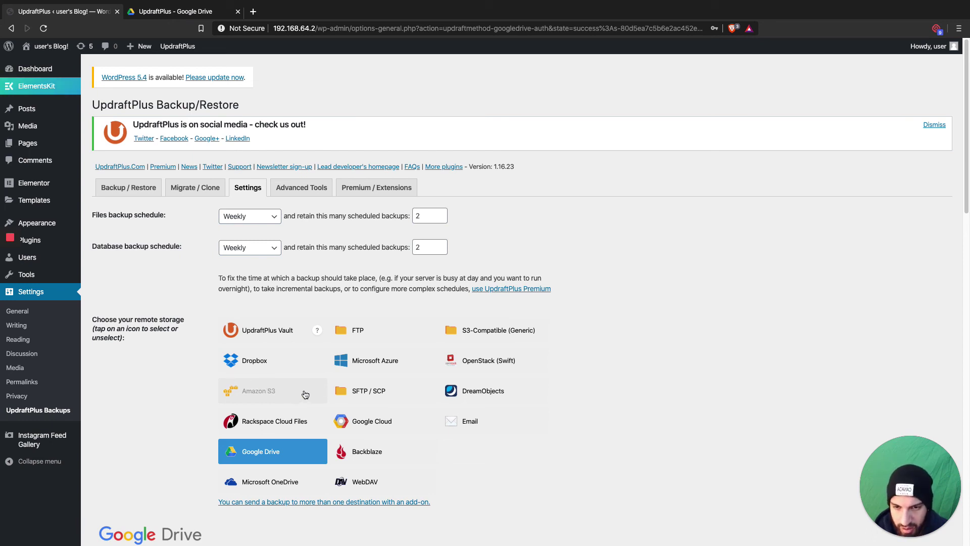
# Check the Apr 12, 2020 23:20 scheduled backups and existing 23:18 backup, then return to Drive
pyautogui.click(129, 187)
pyautogui.scroll(-1, 327, 367)
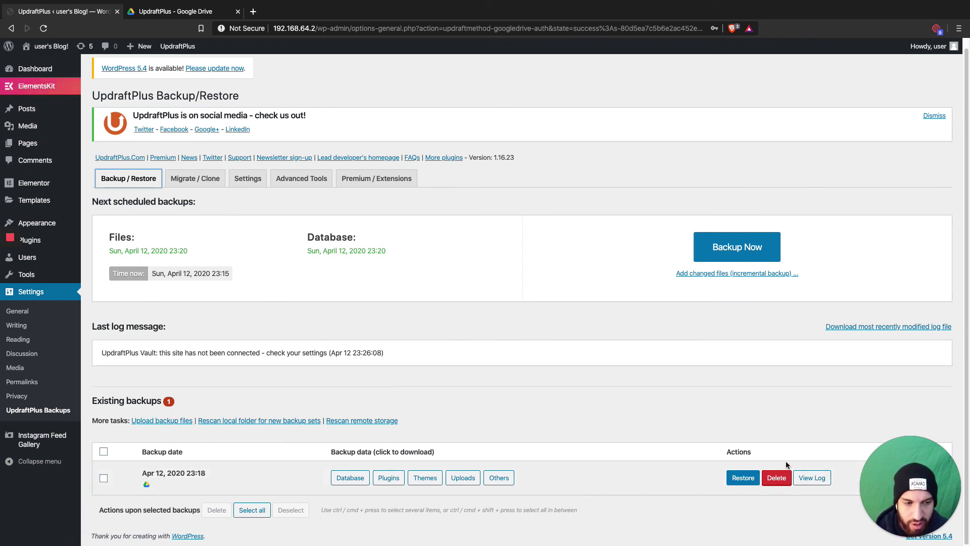
pyautogui.click(158, 13)
pyautogui.moveTo(342, 282); pyautogui.dragTo(742, 211)
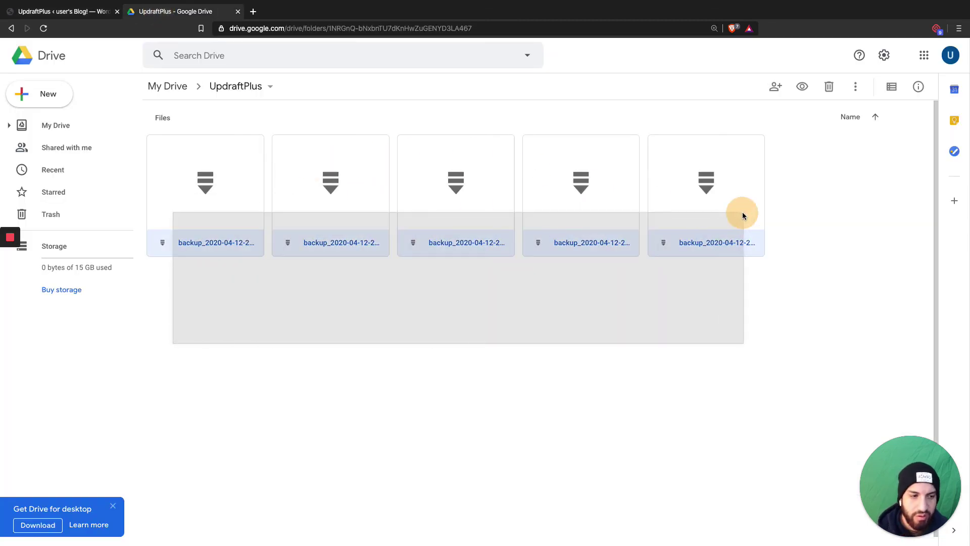
pyautogui.click(245, 278)
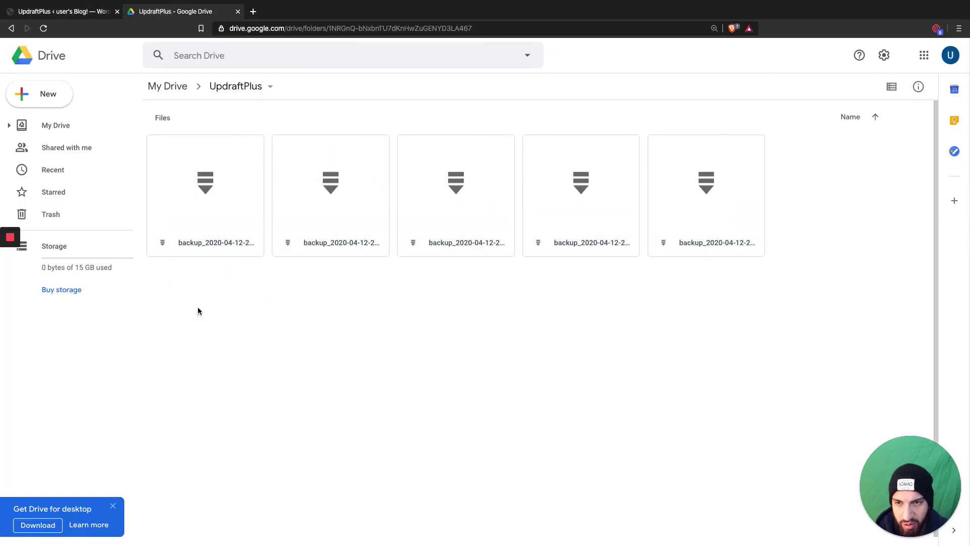
pyautogui.moveTo(198, 316); pyautogui.dragTo(715, 219)
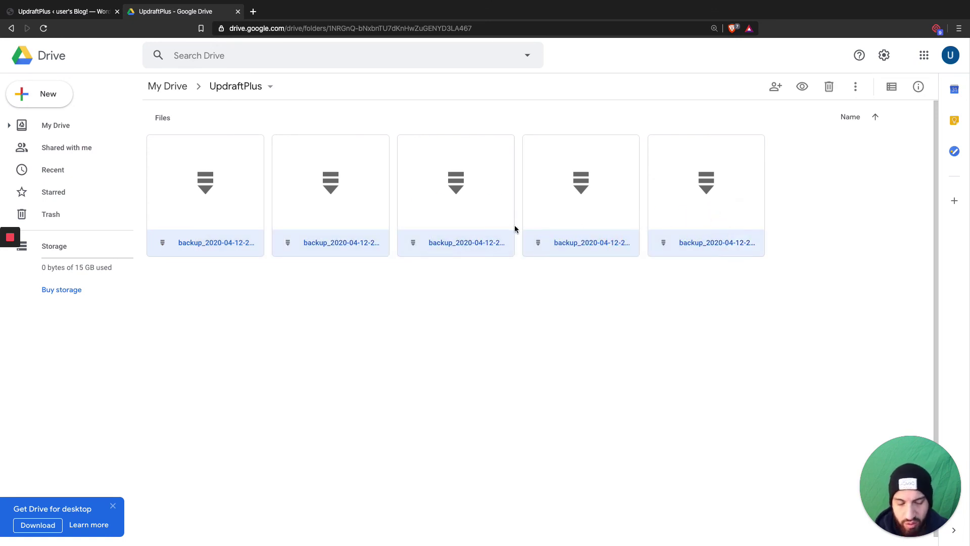
pyautogui.click(560, 312)
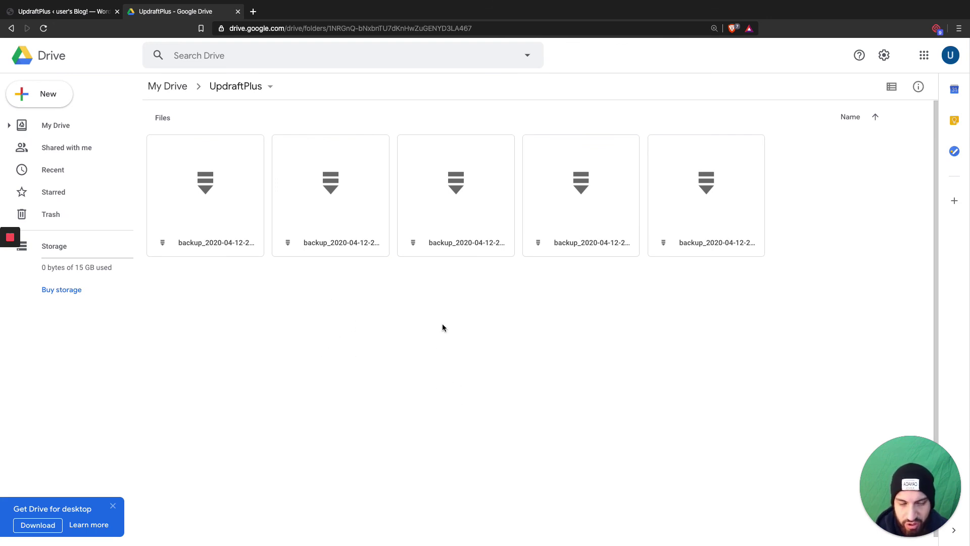
pyautogui.click(341, 248)
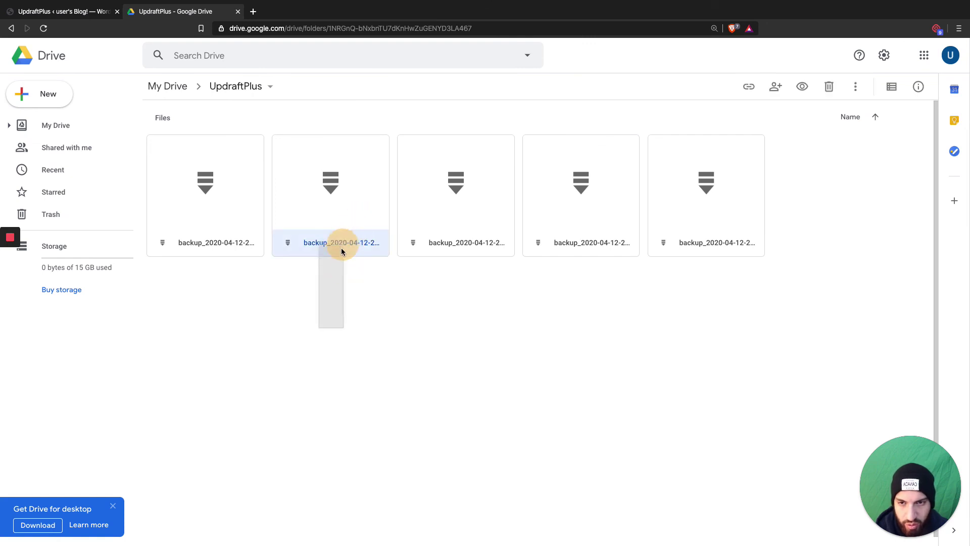
pyautogui.click(463, 214)
pyautogui.click(570, 301)
pyautogui.click(590, 207)
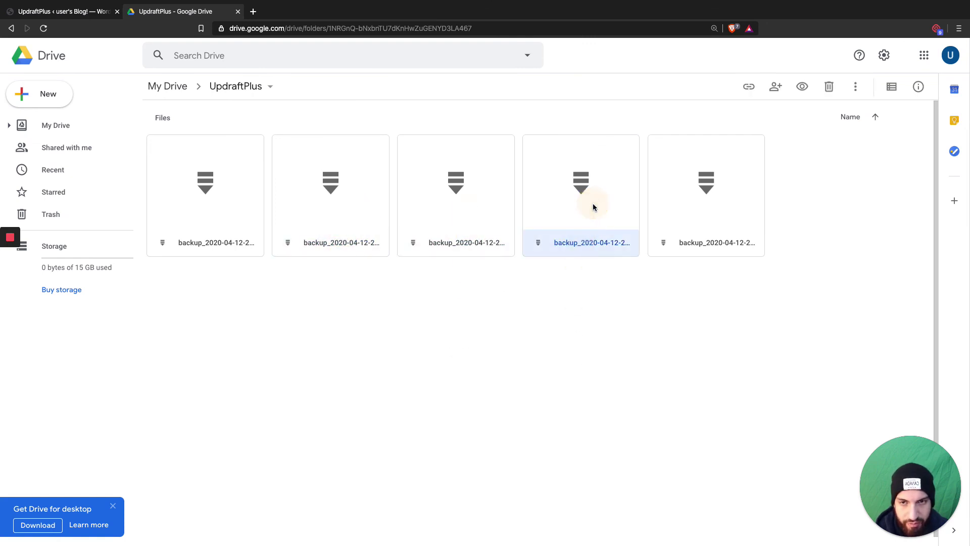
pyautogui.click(710, 195)
pyautogui.moveTo(711, 320); pyautogui.dragTo(310, 234)
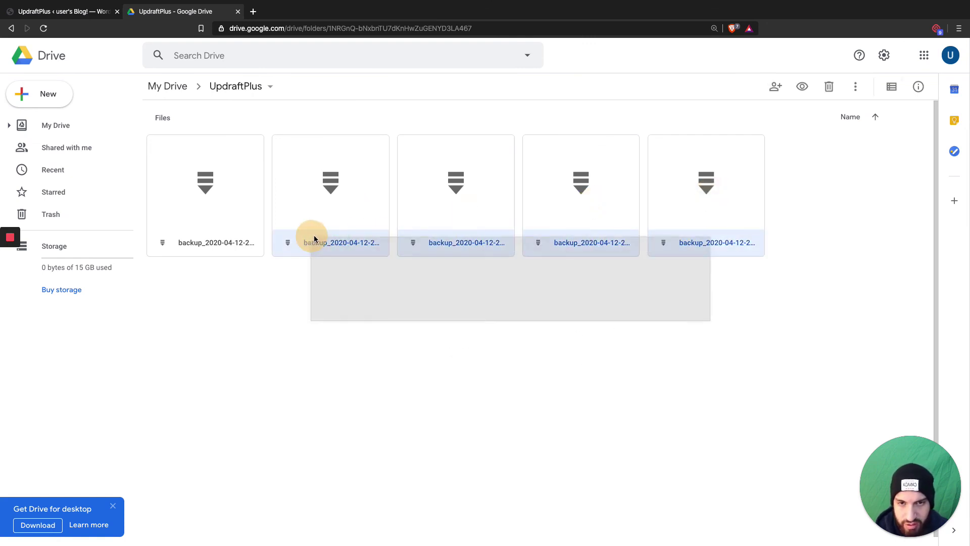
pyautogui.click(434, 367)
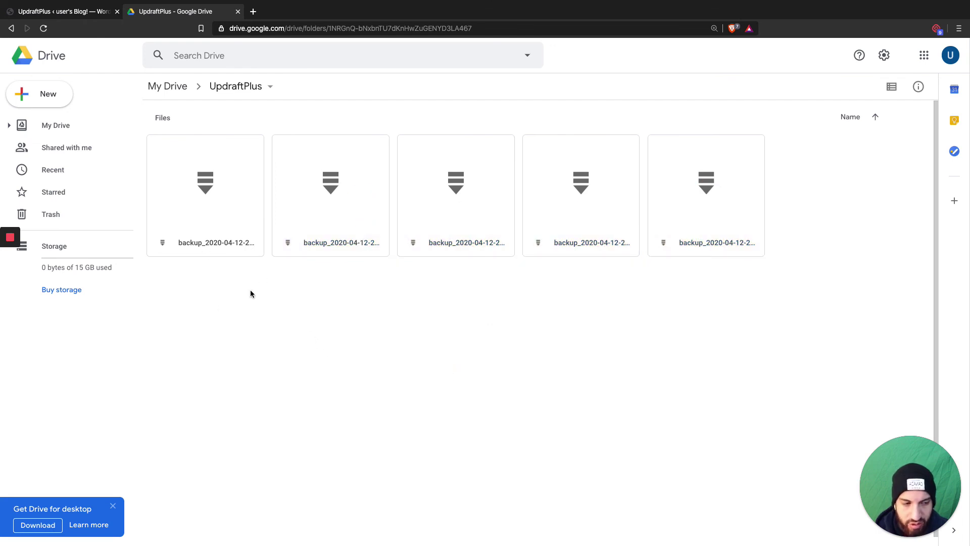
pyautogui.click(247, 250)
pyautogui.click(209, 288)
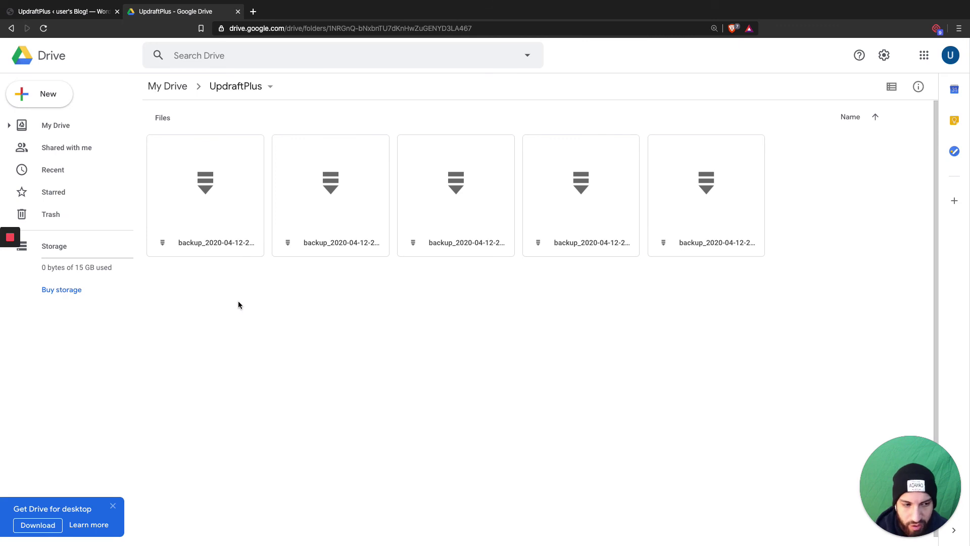
pyautogui.click(246, 176)
pyautogui.click(537, 310)
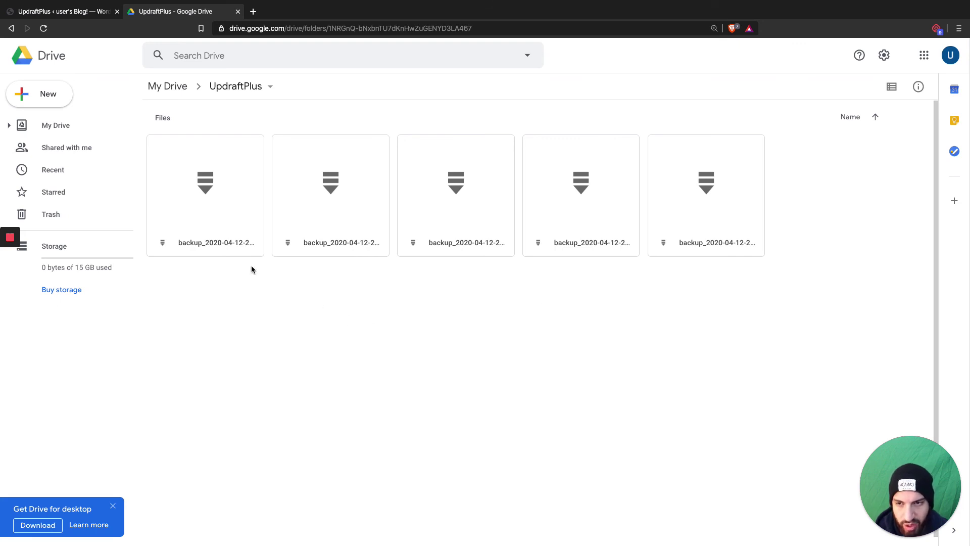
pyautogui.moveTo(188, 318); pyautogui.dragTo(249, 283)
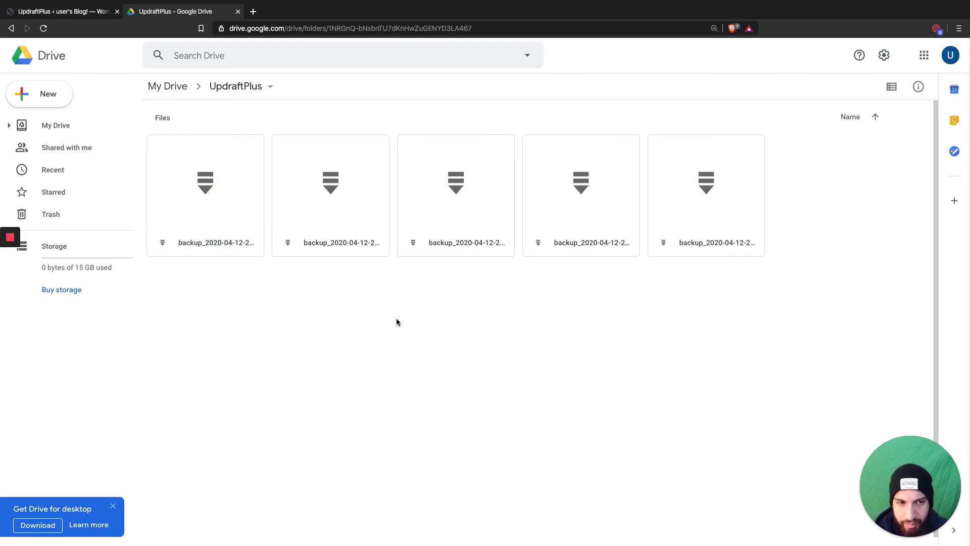